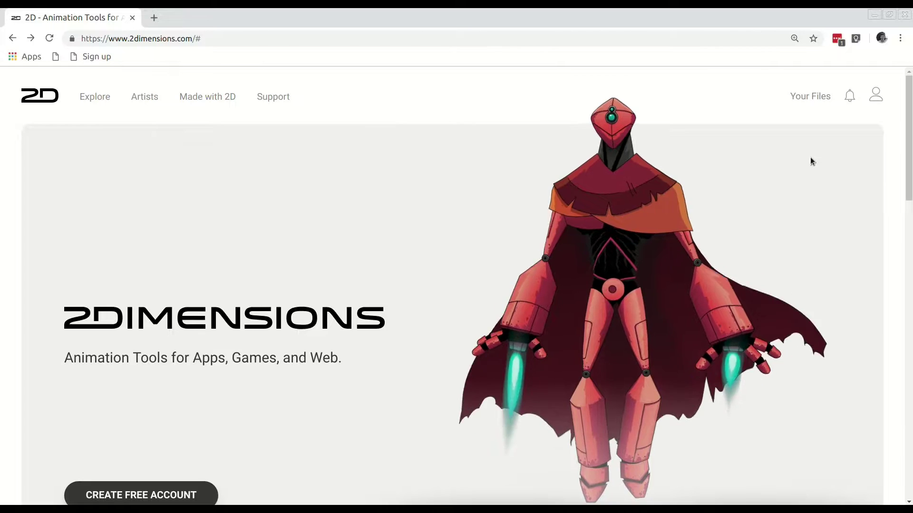
Create a new Flare file and save its file properties with Allow Fork enabled.
click(813, 100)
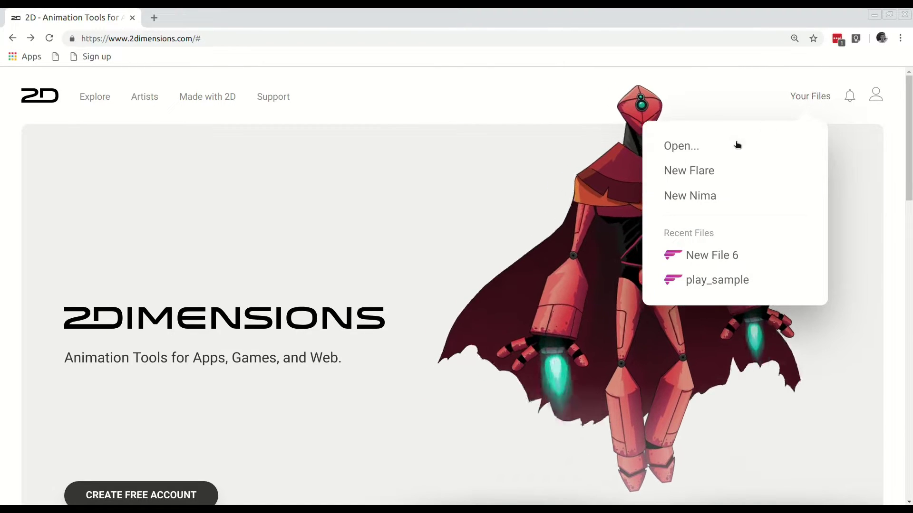
click(711, 176)
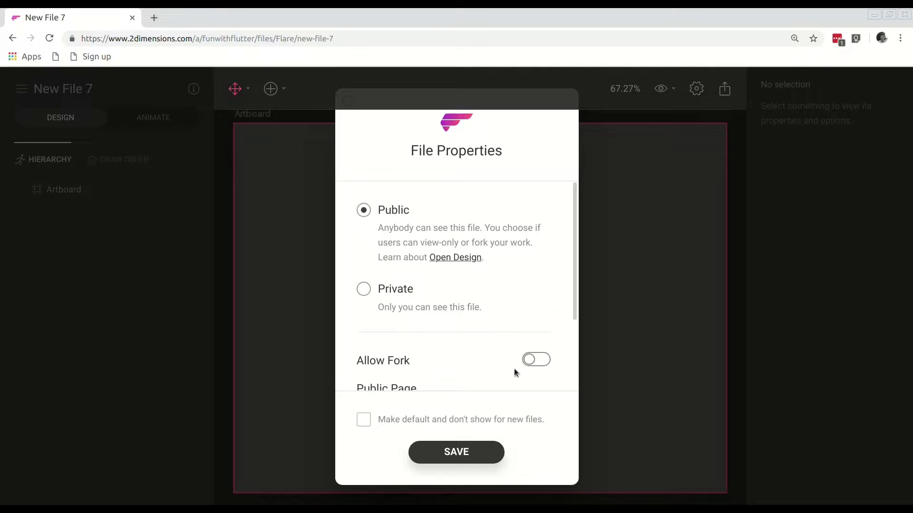
click(533, 363)
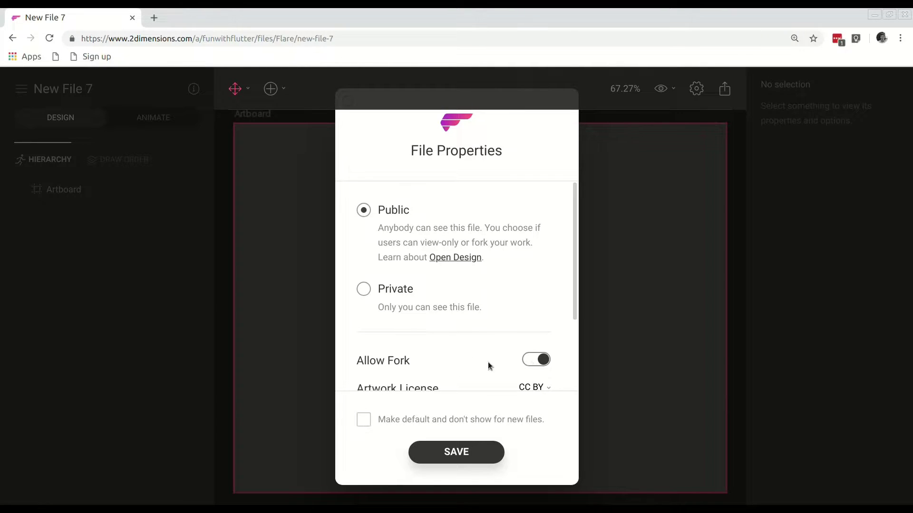
scroll(490, 364, down, 1)
scroll(486, 366, down, 1)
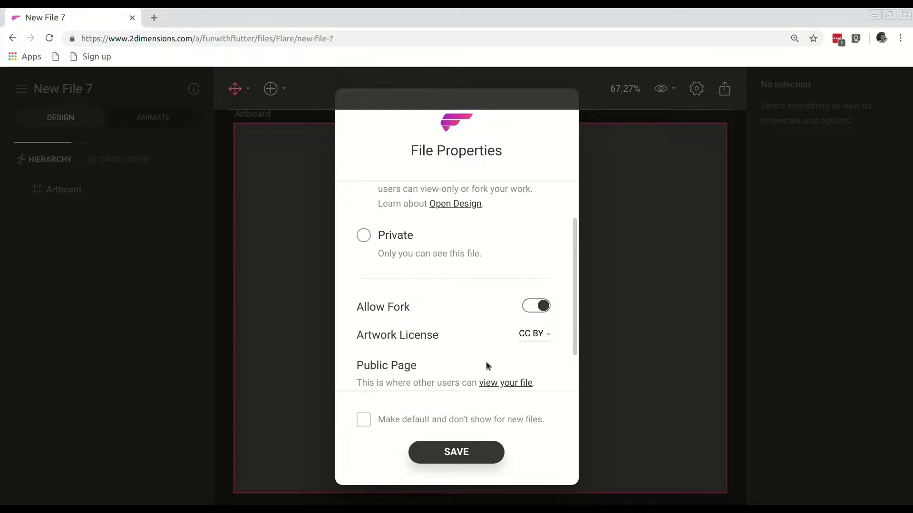
click(446, 455)
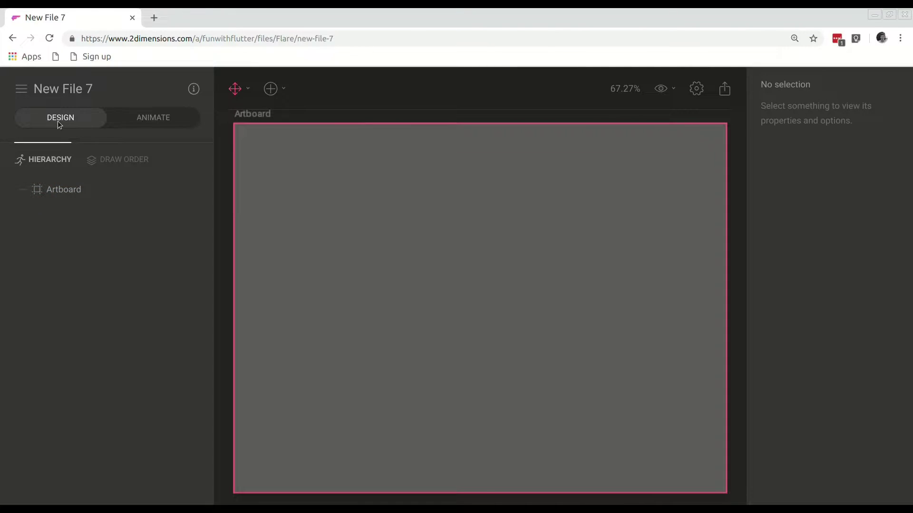
Set the artboard's size to 500 wide by 500 high.
click(58, 190)
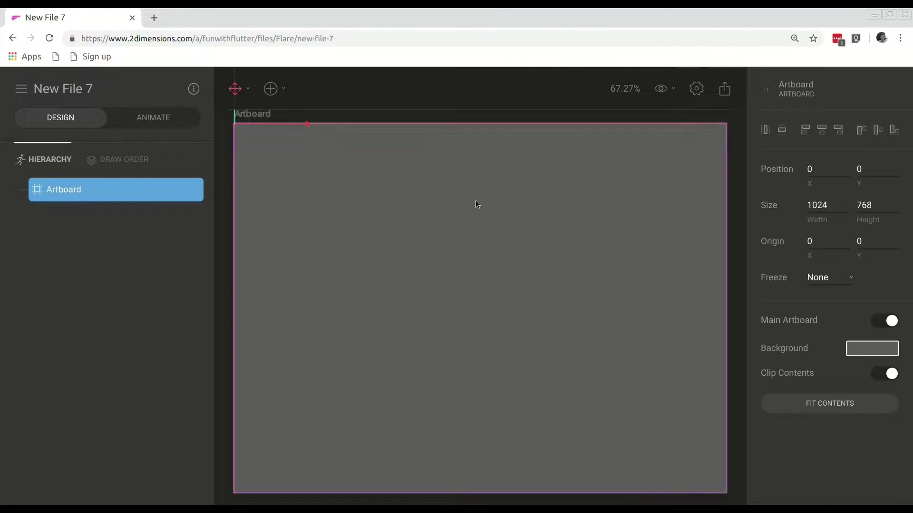
click(814, 212)
text(500)
key(Tab)
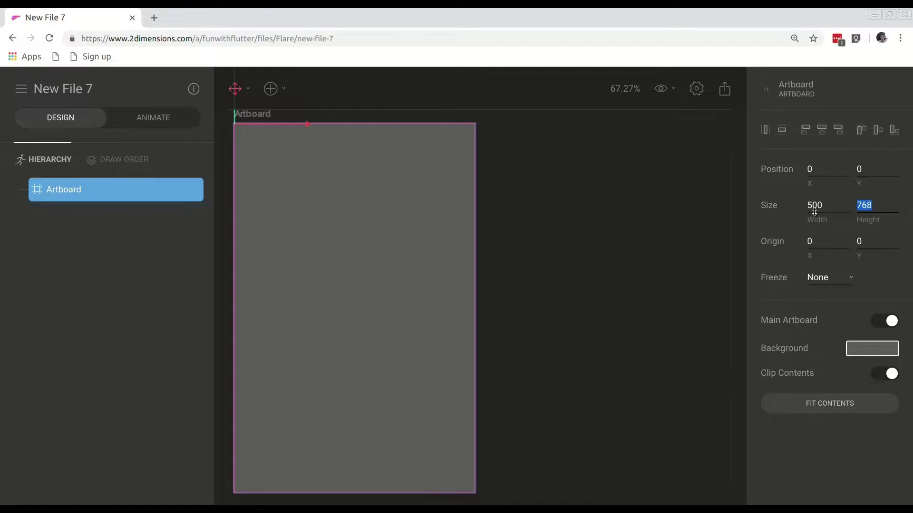
text(500)
key(Tab)
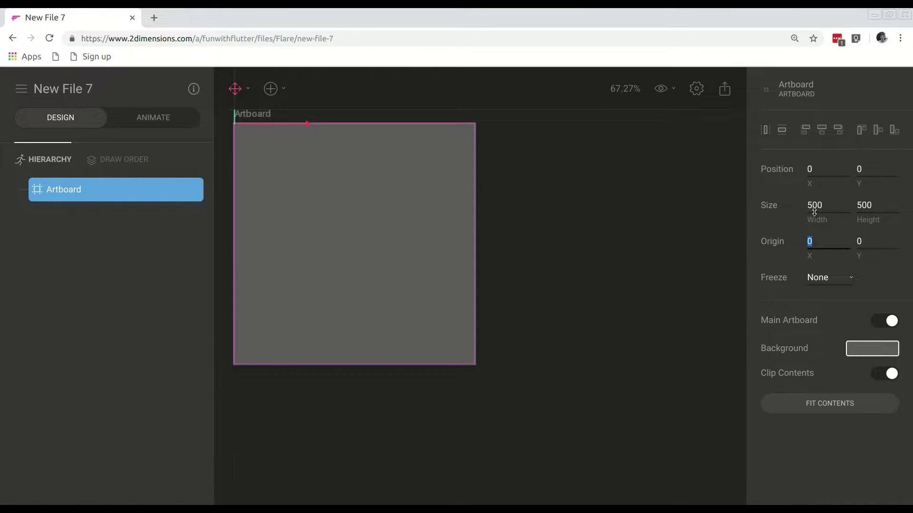
drag(445, 218, 554, 267)
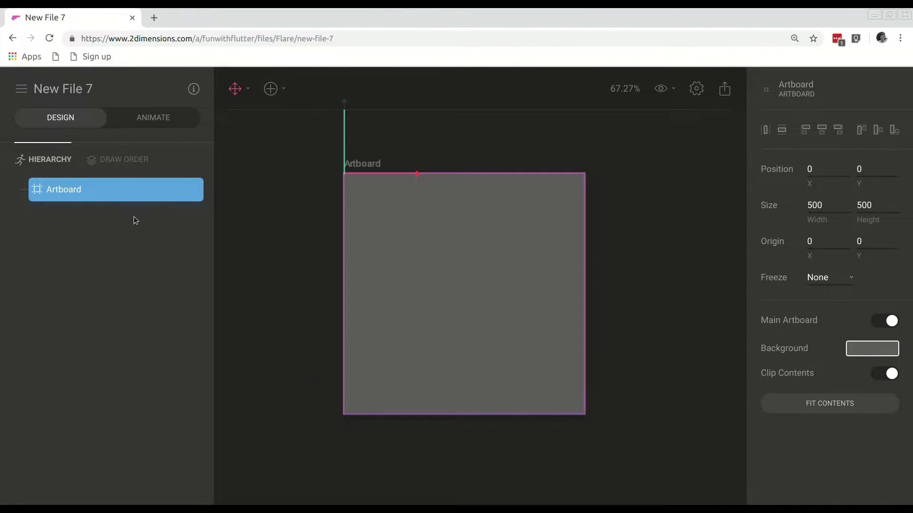
Draw a triangle about 501 by 501 that spans the whole artboard.
click(272, 90)
mouse_move(318, 128)
click(452, 250)
drag(343, 415, 583, 386)
click(20, 189)
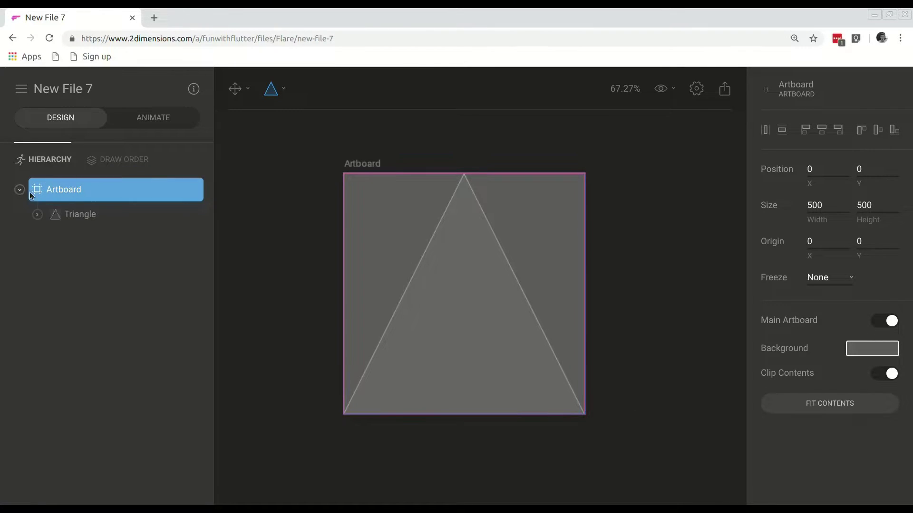
Set the triangle's width and height to 500 each.
click(78, 215)
click(824, 200)
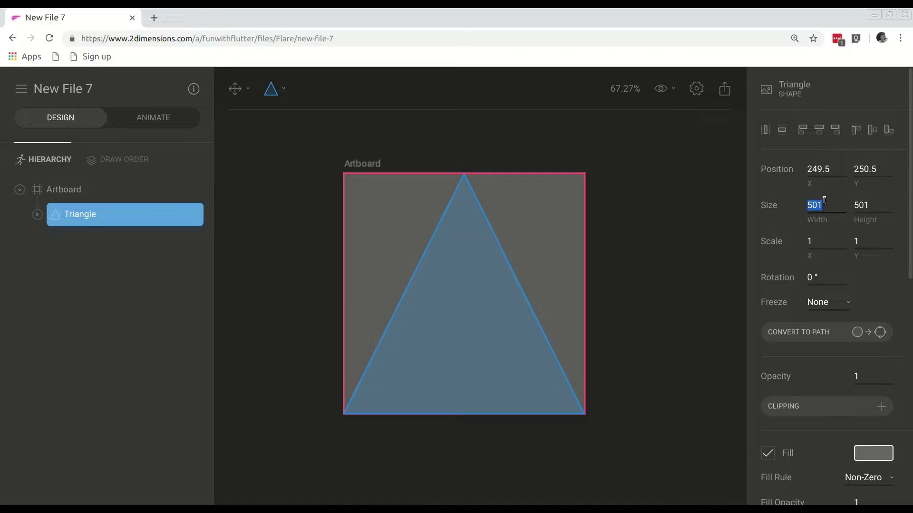
text(500)
key(Tab)
text(500)
key(Tab)
Set the triangle's position to X 250 and Y 250 on the artboard.
click(827, 162)
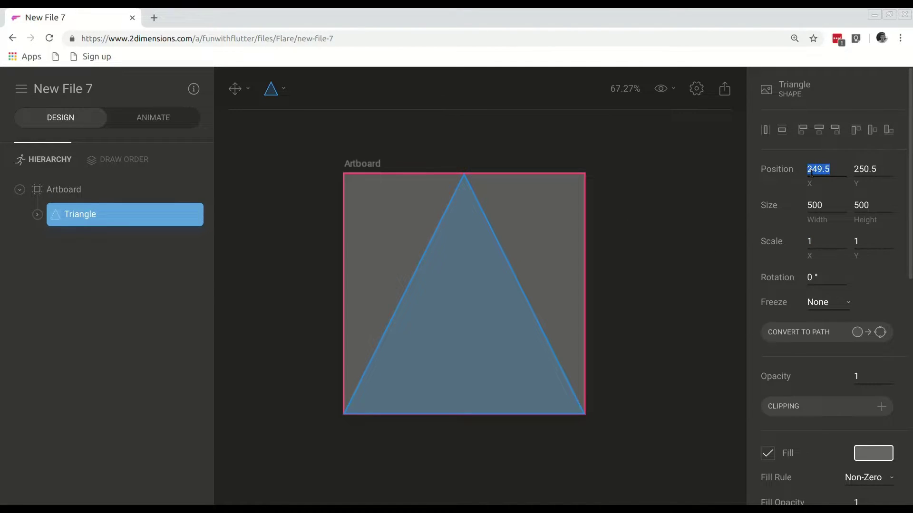
text(250)
key(Tab)
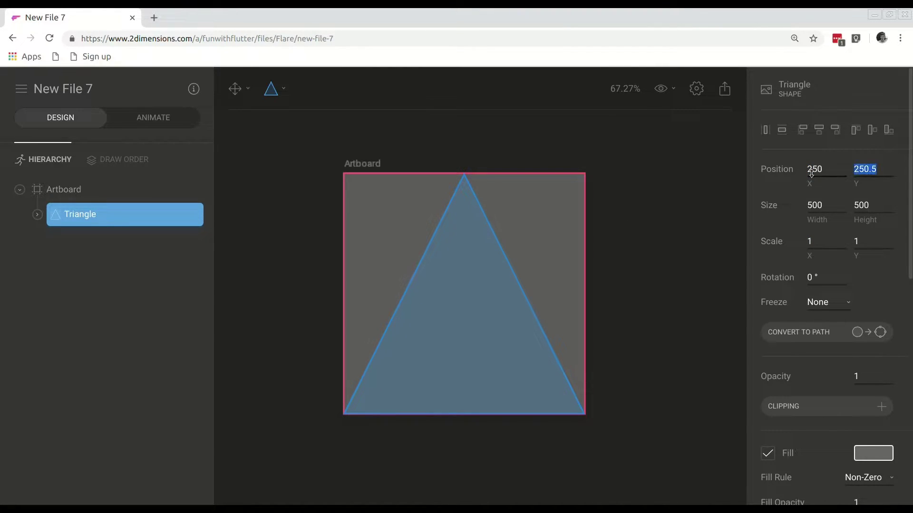
text(250)
key(Return)
click(74, 189)
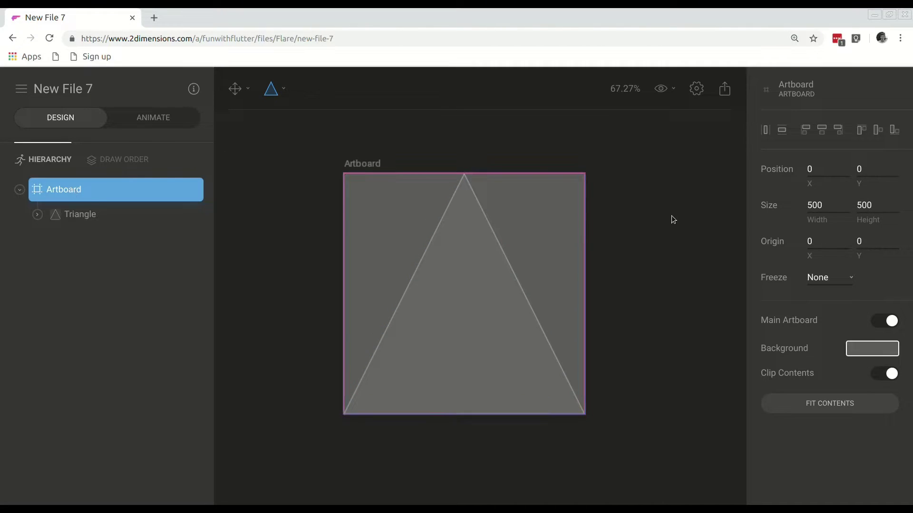
Set the triangle's rotation to 90° and clear the selection.
click(86, 219)
click(826, 277)
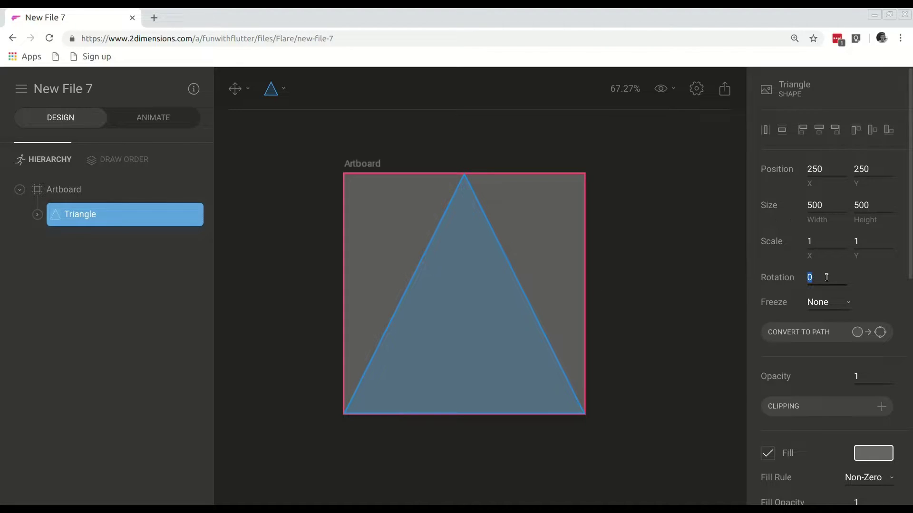
text(90)
key(Return)
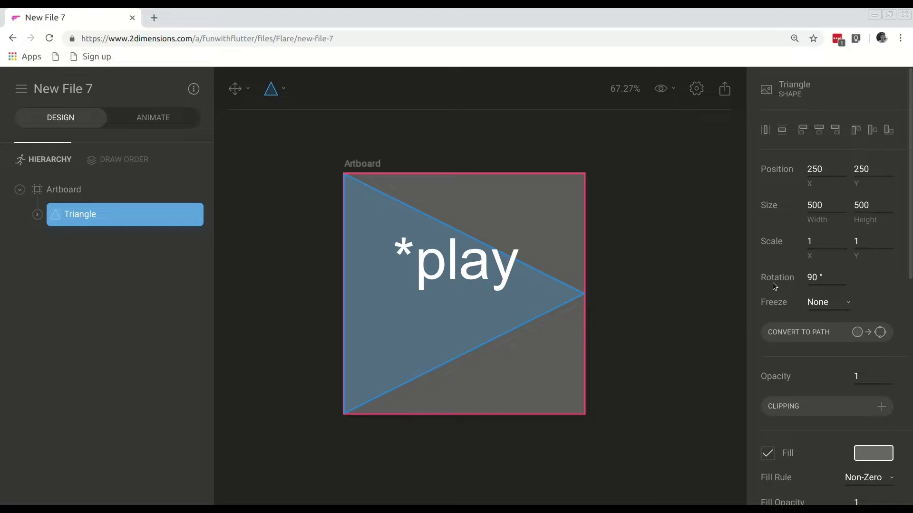
click(621, 298)
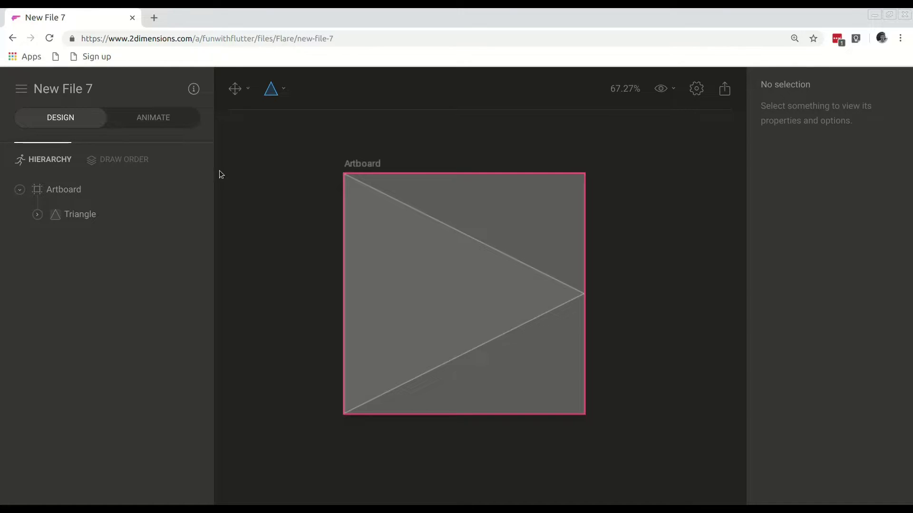
With the Pen tool, draw a closed four-point path on the artboard, tracing the wide left part of the rotated triangle.
click(93, 190)
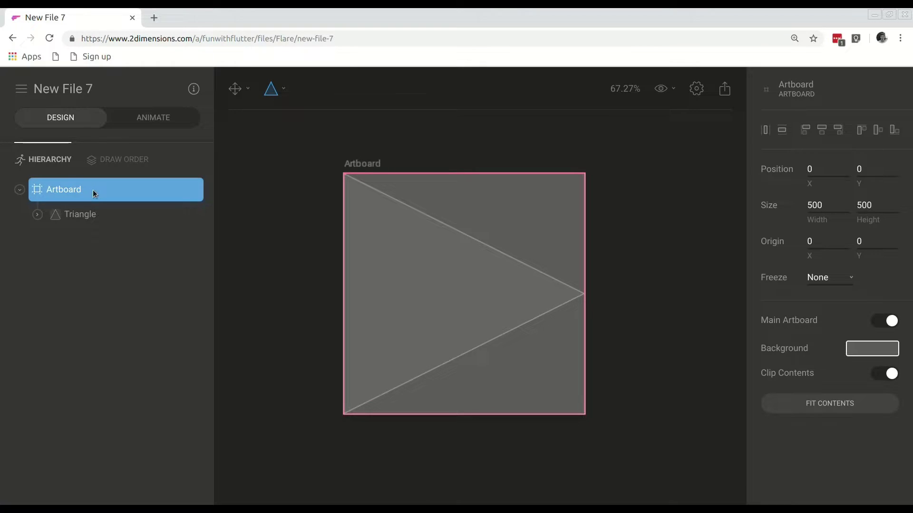
click(280, 90)
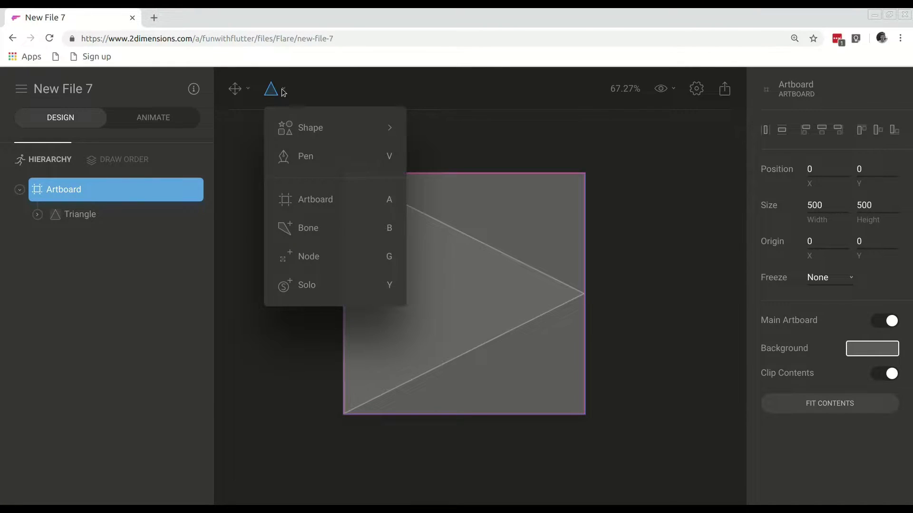
click(310, 159)
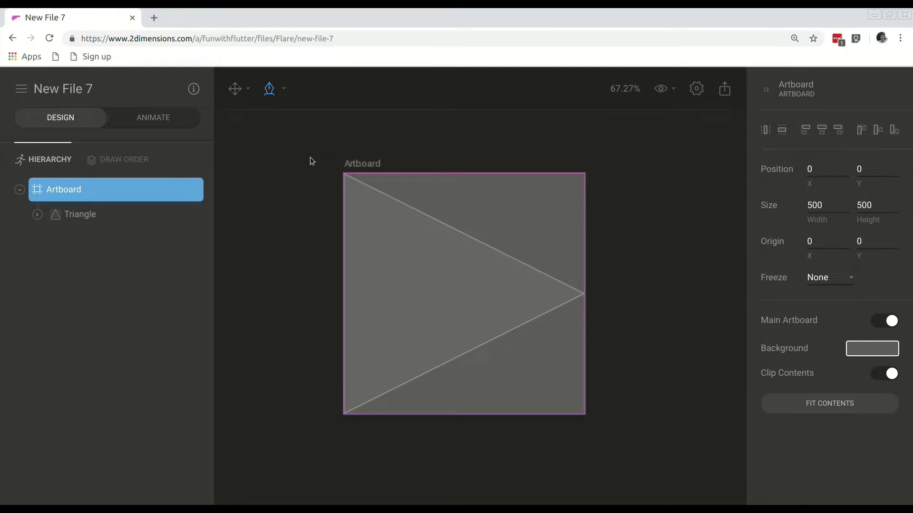
click(344, 174)
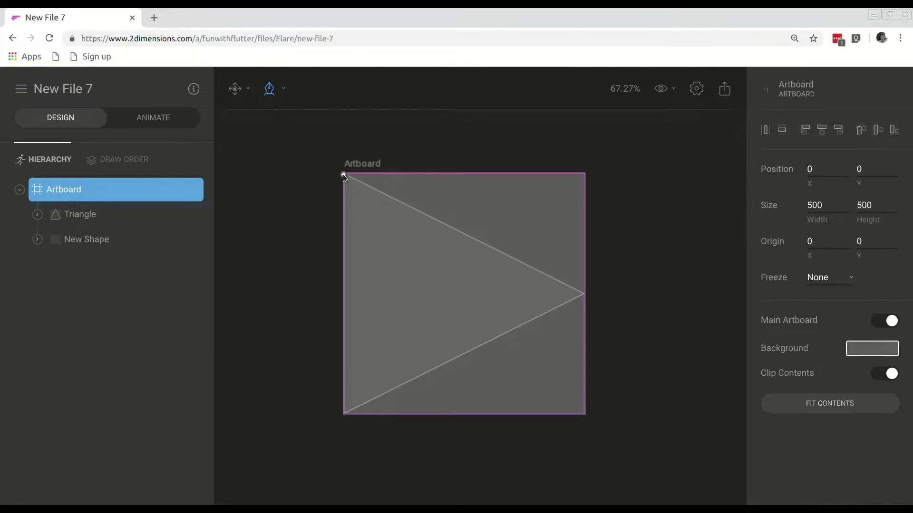
click(442, 222)
click(447, 361)
click(342, 412)
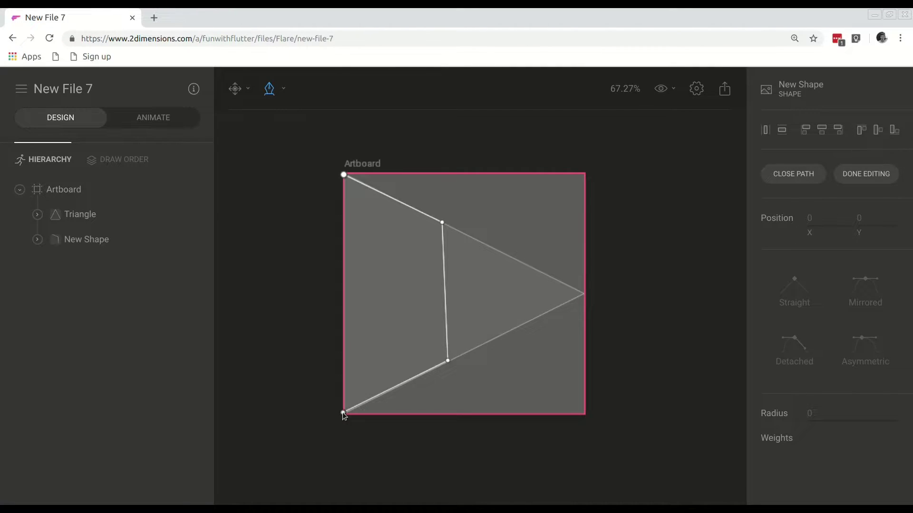
click(343, 175)
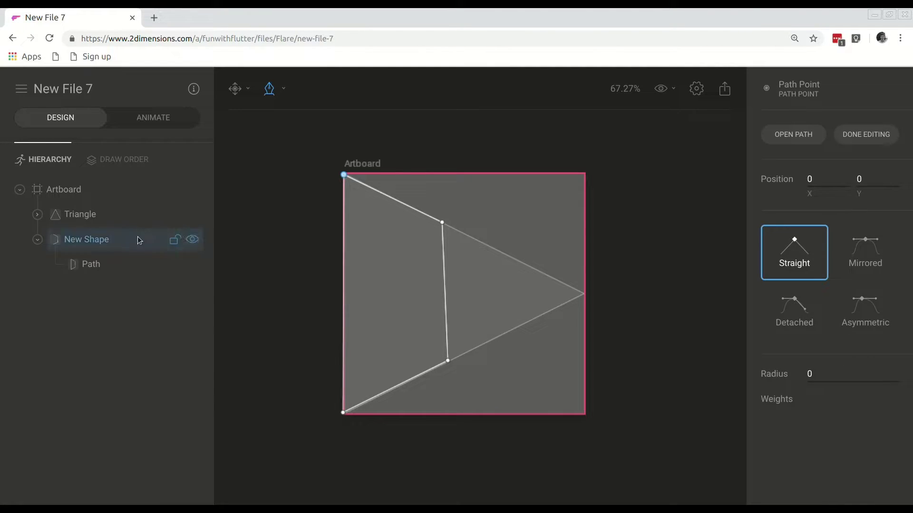
Set the position of New Shape to X 0 and Y 0.
click(103, 247)
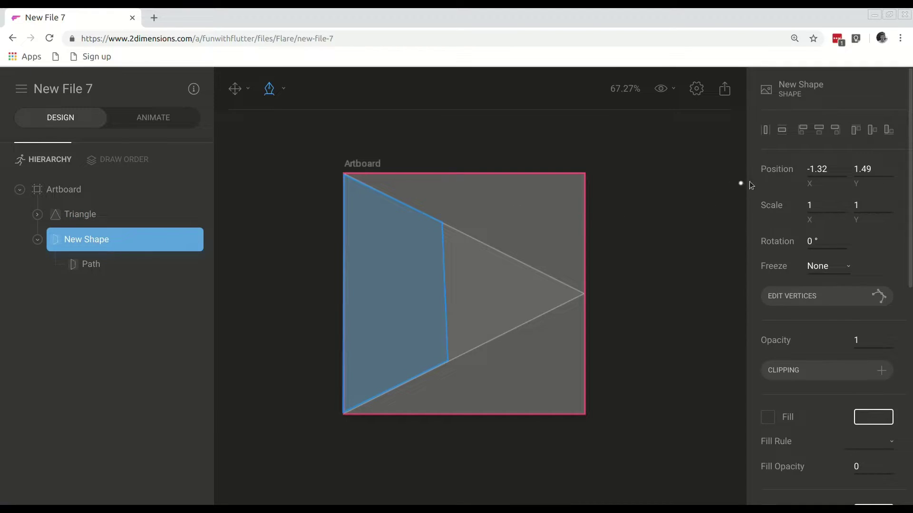
click(822, 169)
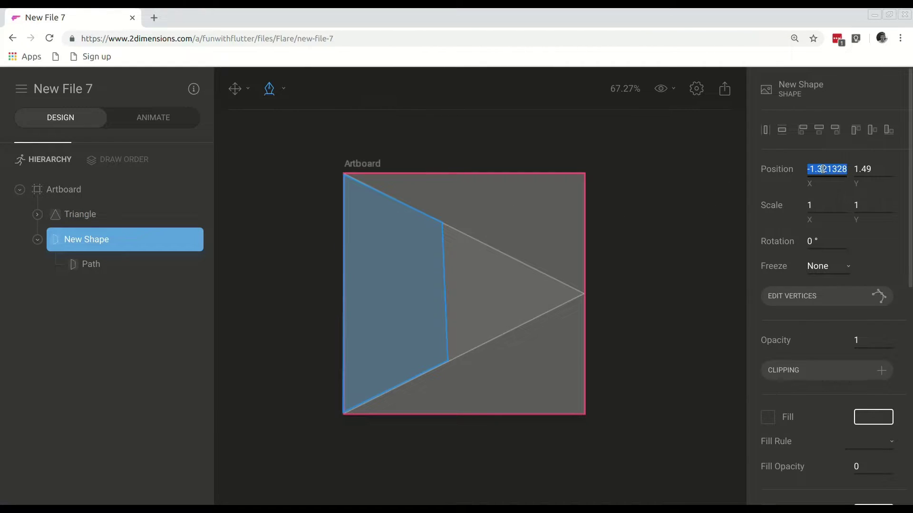
text(0)
key(Tab)
text(0)
key(Tab)
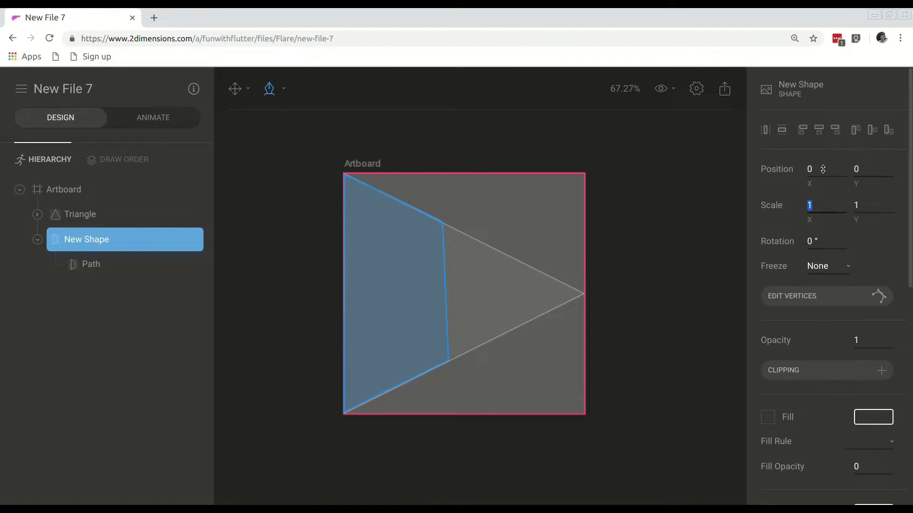
Edit the vertices of New Shape's path and set its upper-right point to X 250, Y 125.
click(95, 264)
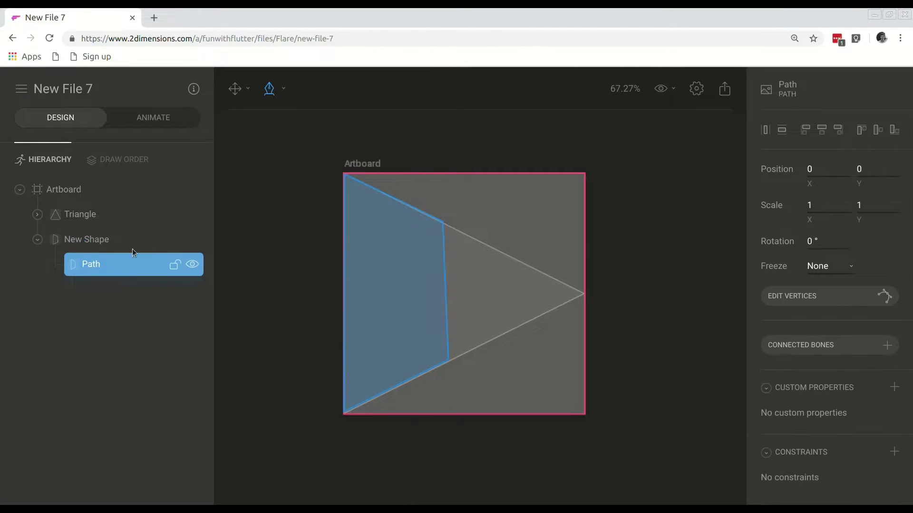
click(799, 295)
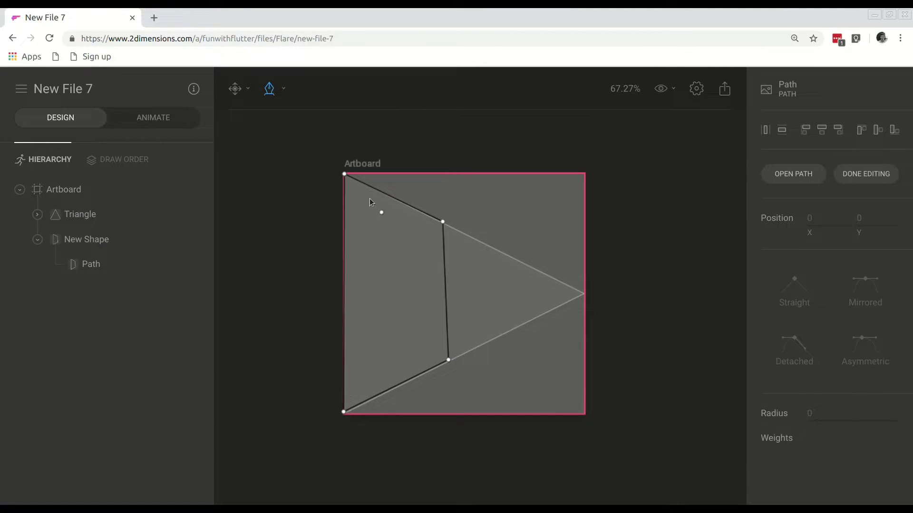
click(344, 174)
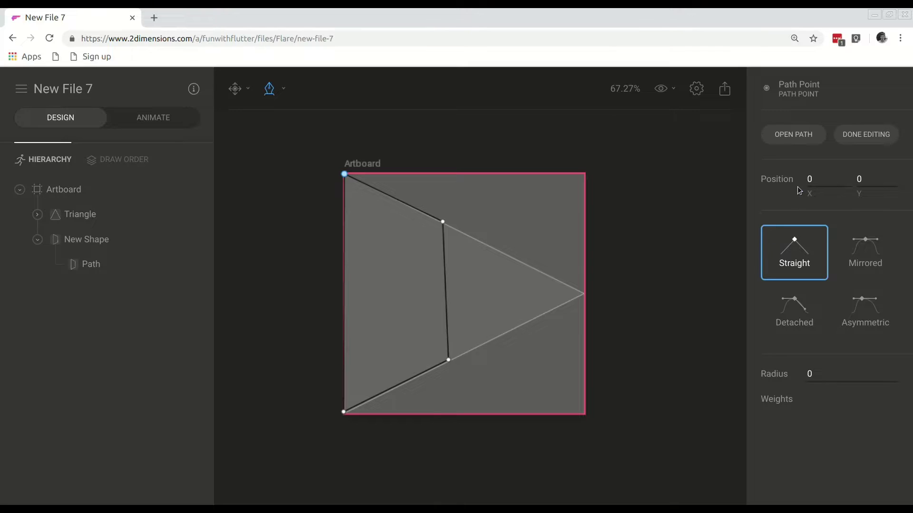
click(443, 222)
click(828, 179)
text(25)
key(Tab)
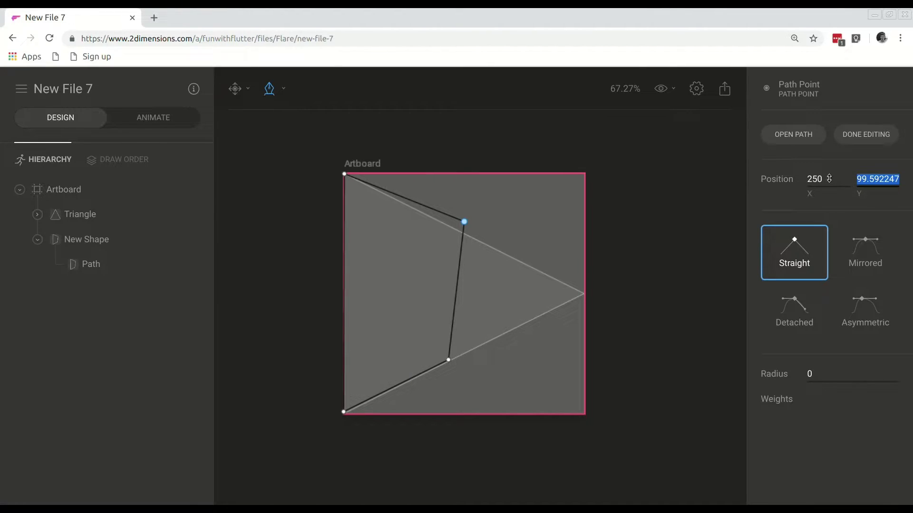
text(125)
key(Return)
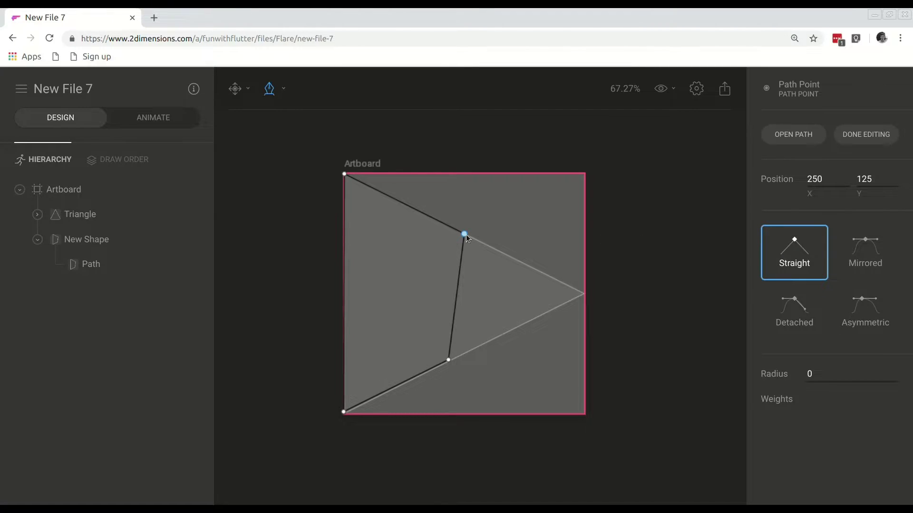
Set the path's lower-right point to X 250, Y 375.
click(449, 360)
click(817, 178)
text(25)
key(Tab)
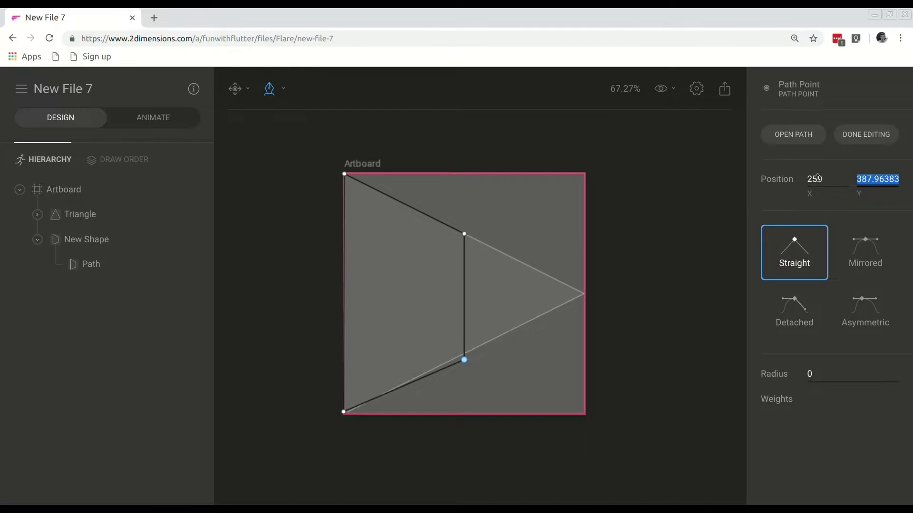
text(375)
key(Tab)
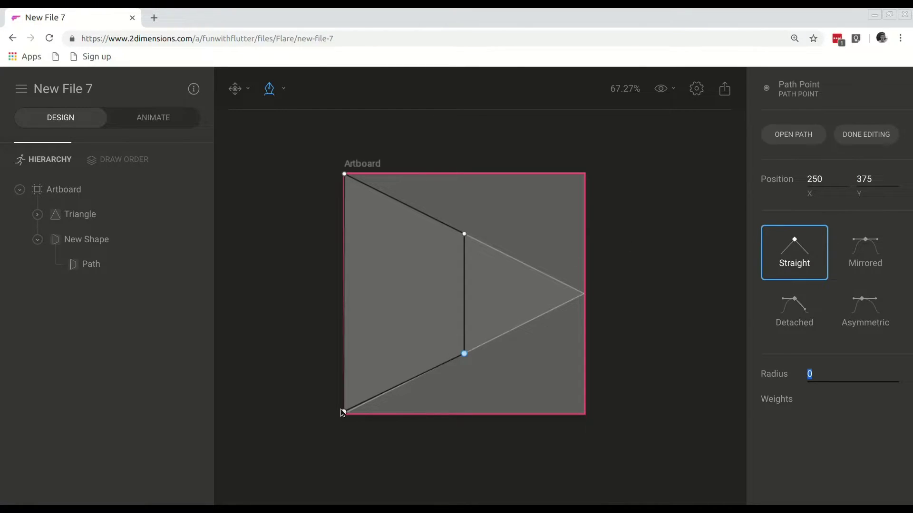
Set the path's lower-left point to X 0, Y 500.
click(343, 412)
click(821, 180)
text(0)
key(Tab)
text(500)
key(Tab)
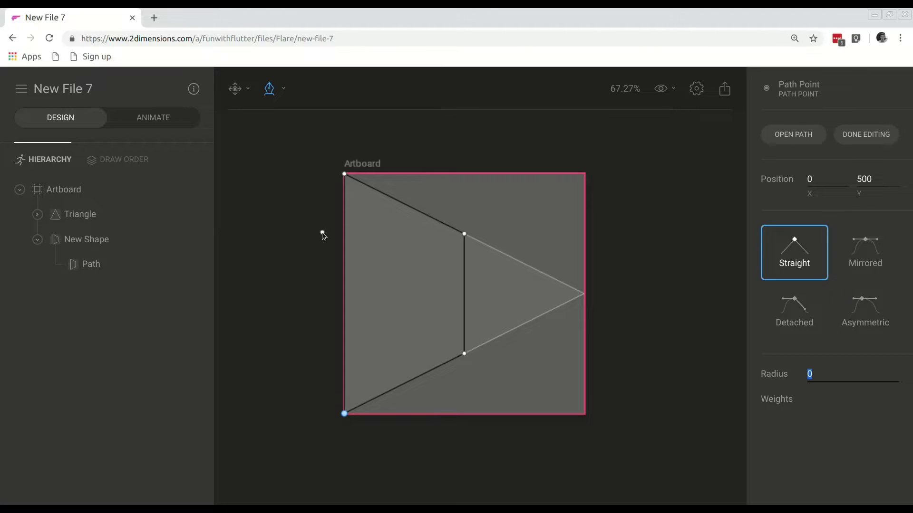
click(101, 244)
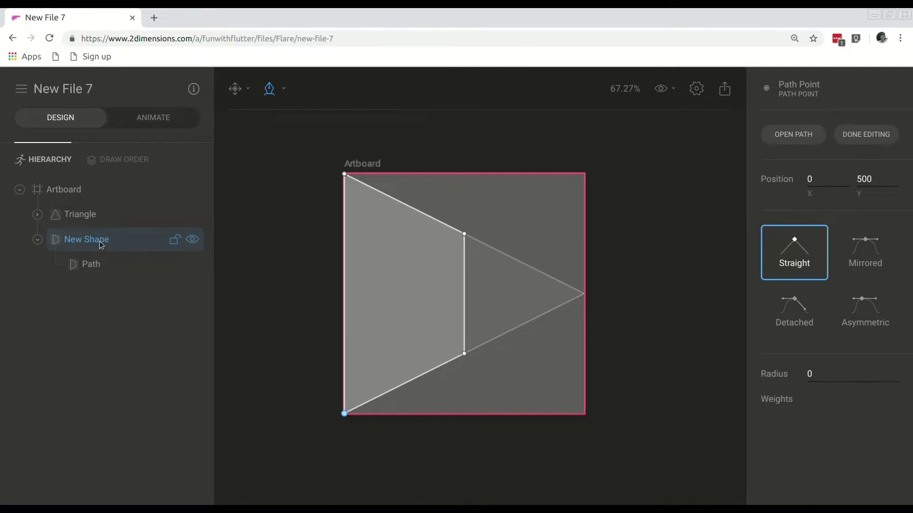
Rename New Shape as Left and collapse it in the hierarchy.
double_click(79, 238)
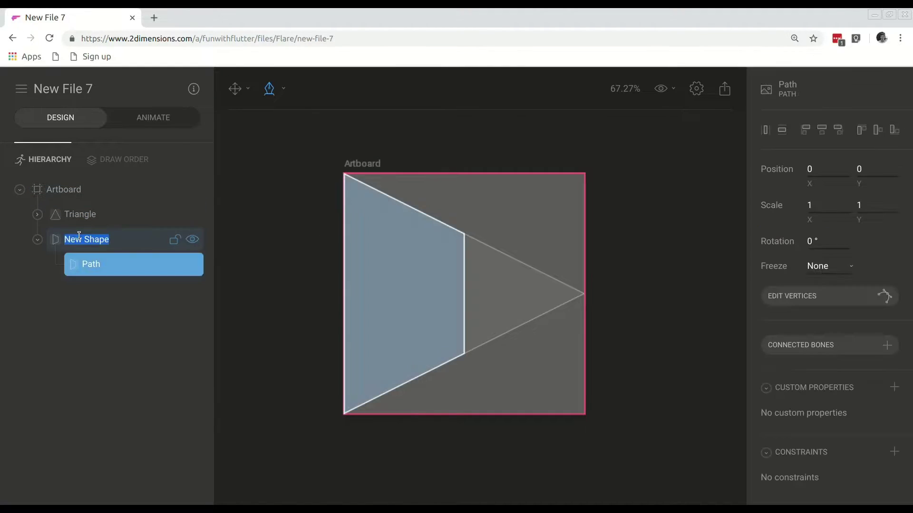
key(End)
key(BackSpace)
key(BackSpace)
key(BackSpace)
key(BackSpace)
key(BackSpace)
key(BackSpace)
key(BackSpace)
key(BackSpace)
key(BackSpace)
text(Left)
key(Return)
click(37, 240)
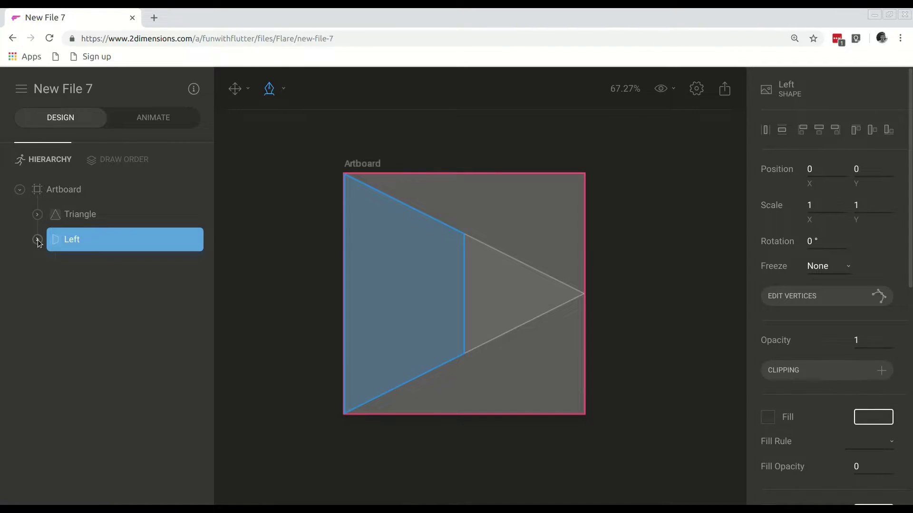
Draw a closed four-point path with the Pen tool around the triangle's right half, with an extra point midway along the upper edge.
click(58, 188)
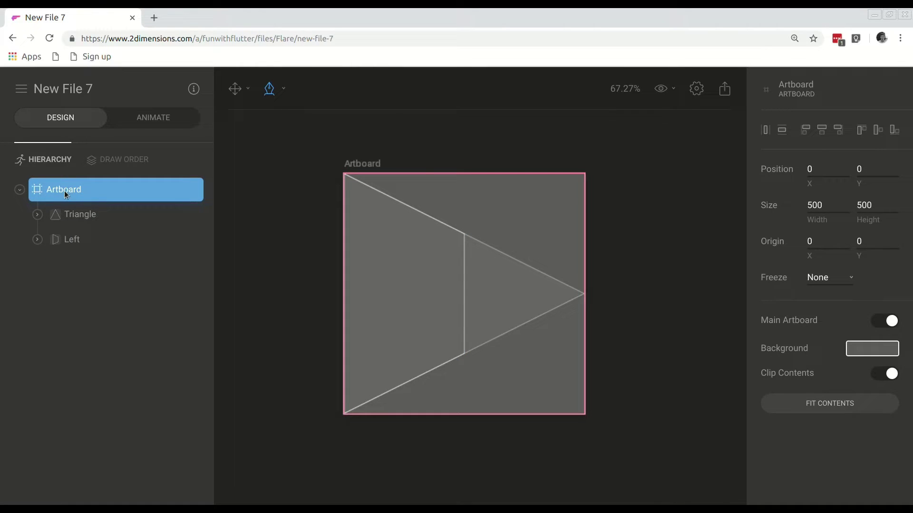
click(274, 89)
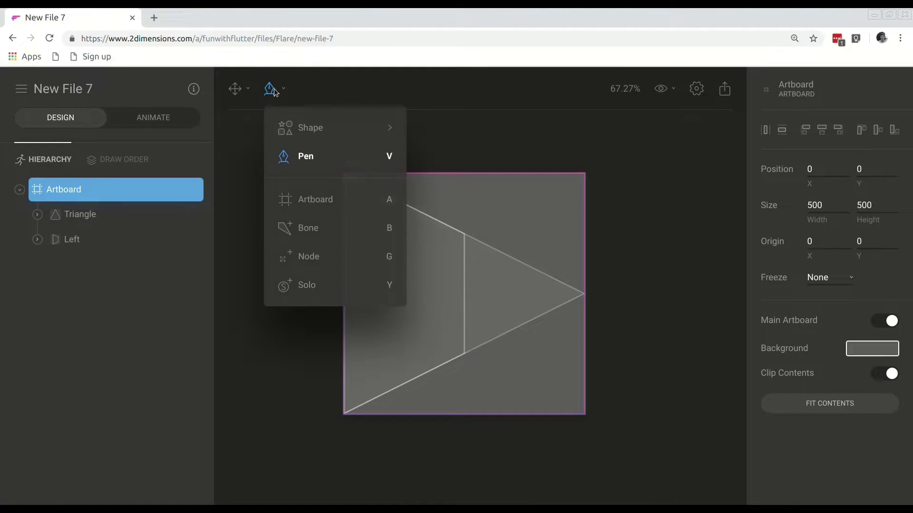
click(296, 153)
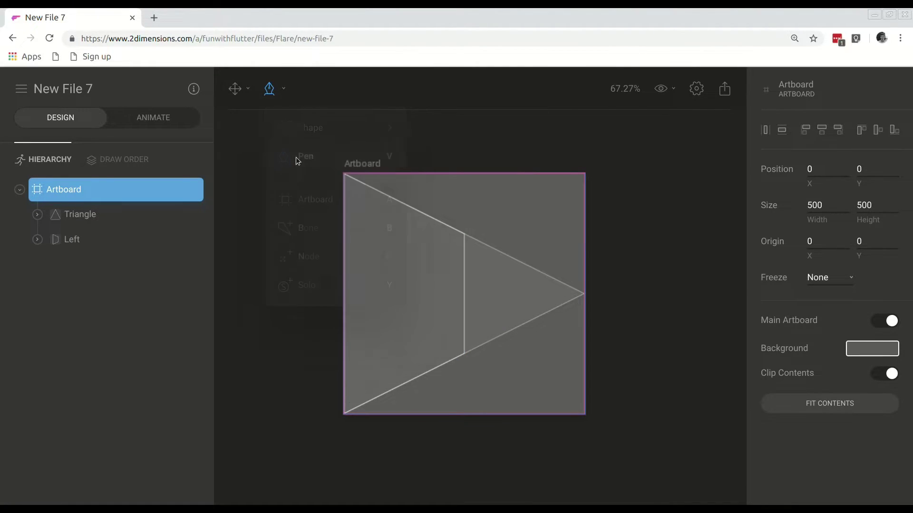
click(464, 234)
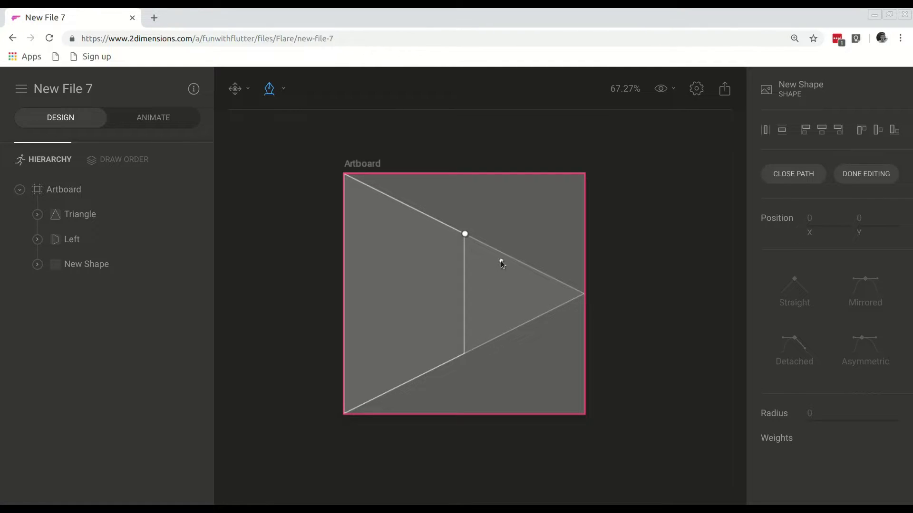
click(522, 261)
click(584, 293)
click(467, 353)
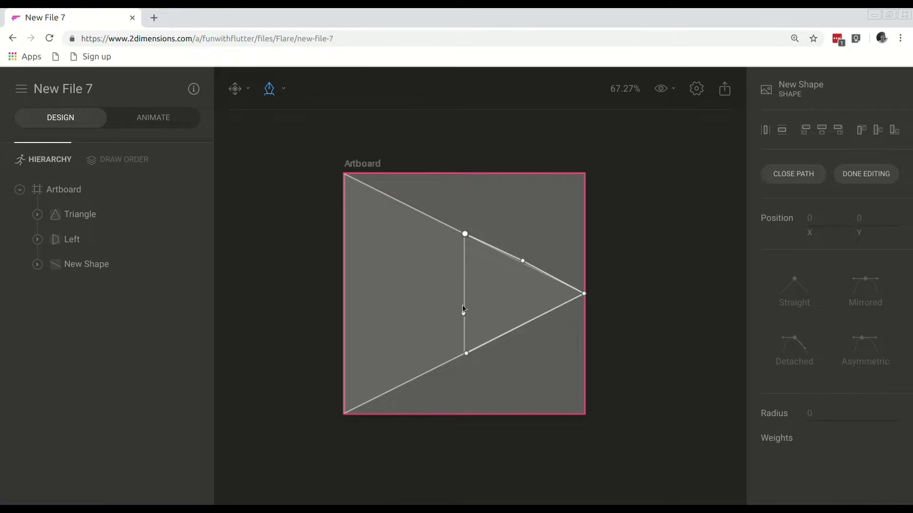
click(465, 234)
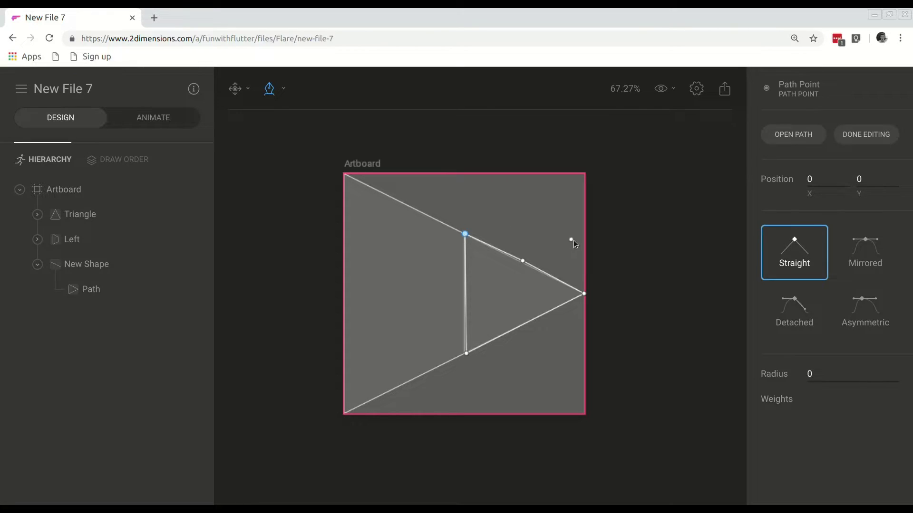
Set the position of the newly drawn right-hand shape to X 0 and Y 0.
click(100, 267)
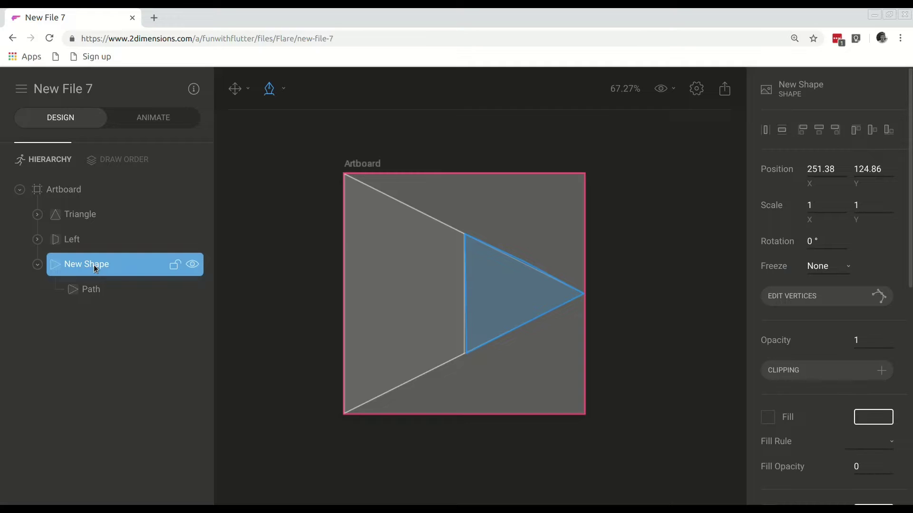
click(824, 170)
text(0)
key(Tab)
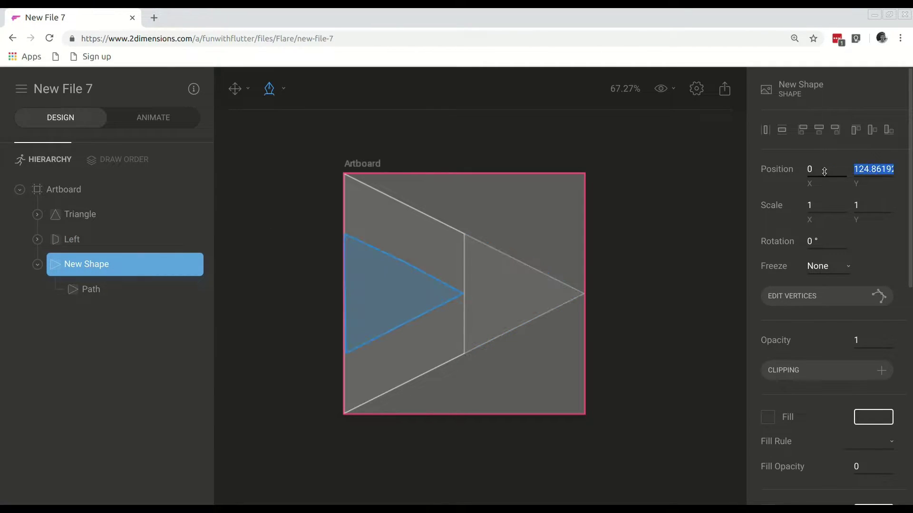
text(0)
key(Return)
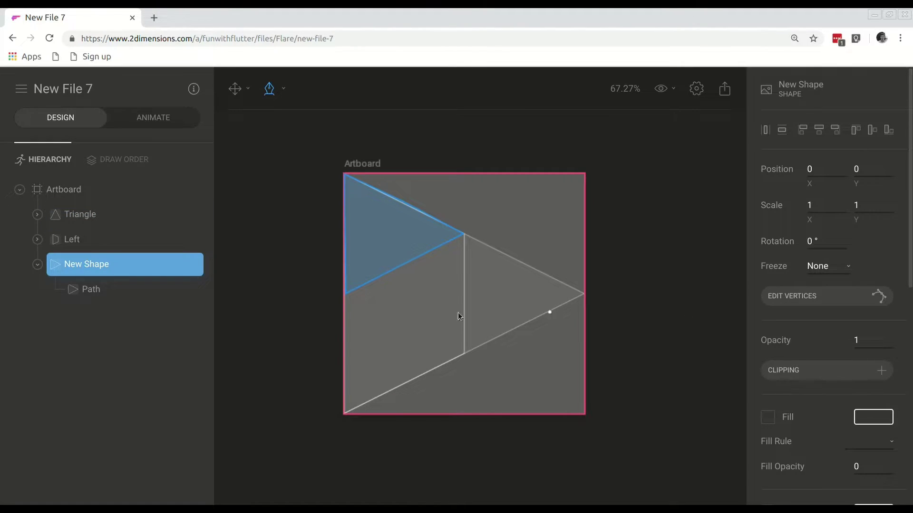
Edit the new shape's vertices and move its four points back over the triangle's right half.
click(810, 300)
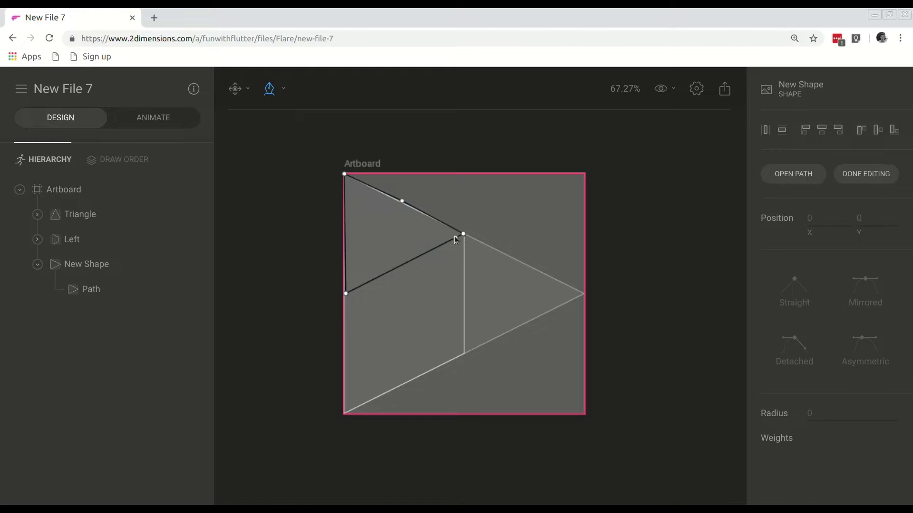
drag(463, 234, 585, 294)
drag(345, 293, 466, 356)
drag(402, 201, 523, 263)
drag(344, 174, 465, 234)
click(64, 264)
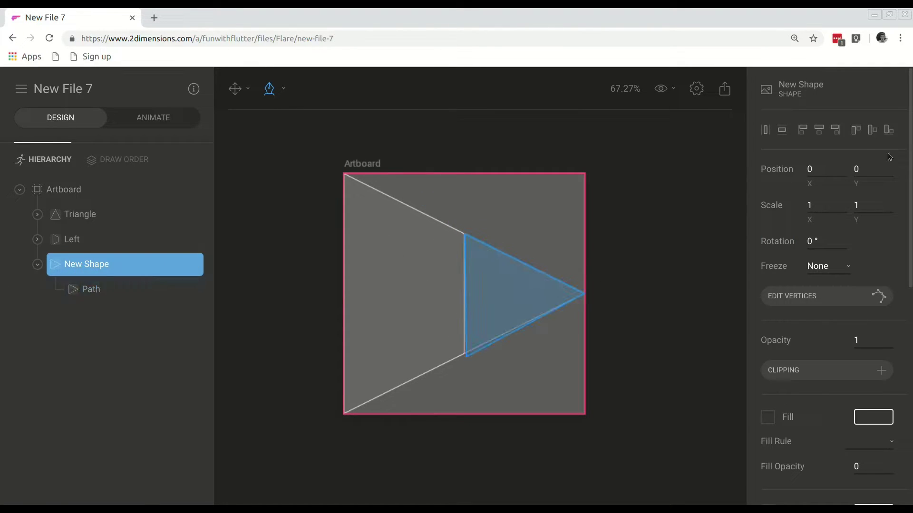
Edit the vertices of the new shape's path and set its upper-left point to X 250, Y 125.
click(109, 290)
click(880, 296)
click(465, 234)
click(843, 174)
text(250)
key(Tab)
text(125)
key(Tab)
Set the path's right tip point to X 500, Y 250.
key(Tab)
text(500)
key(Tab)
text(250)
key(Tab)
key(Tab)
Set the right-hand shape's lower-left point to X 250, Y 375.
click(817, 181)
text(250)
key(Tab)
text(375)
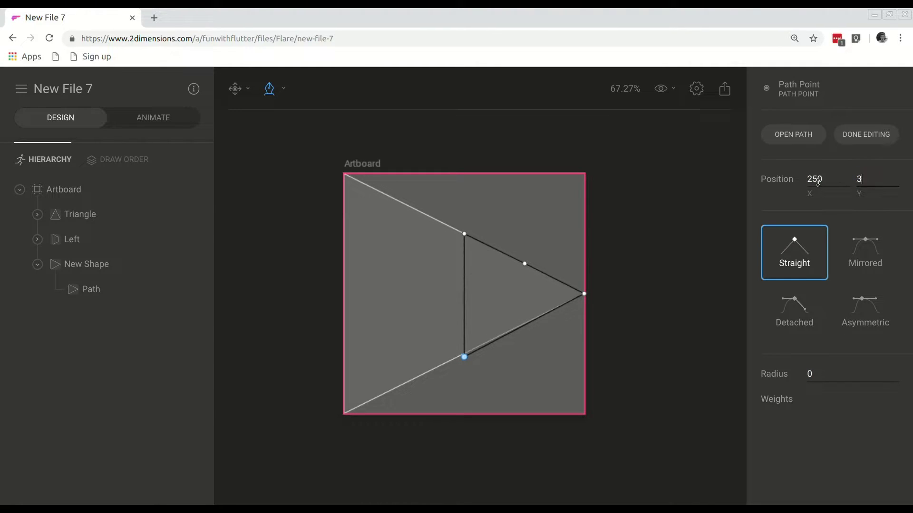
key(Tab)
Set the point midway along the path's upper edge to X 375, Y 187.5.
click(525, 264)
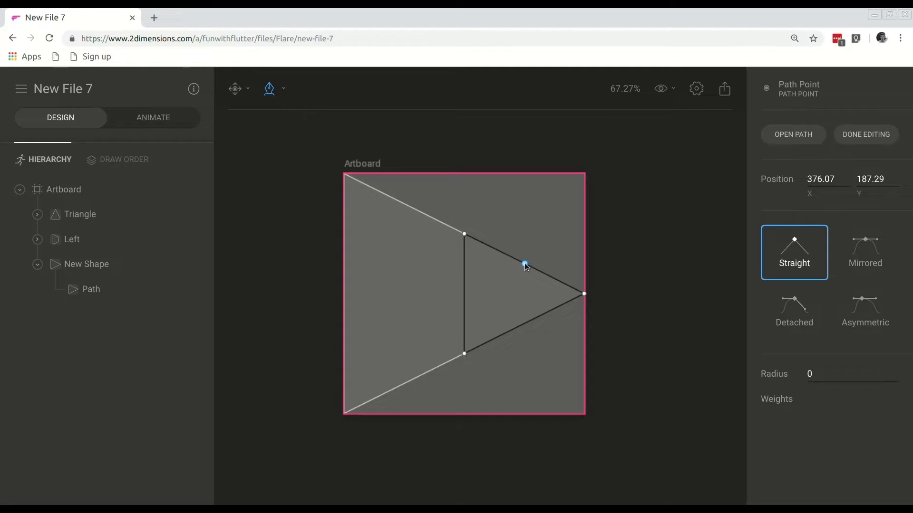
click(464, 234)
click(584, 295)
click(524, 264)
click(826, 179)
text(375)
click(465, 235)
click(583, 294)
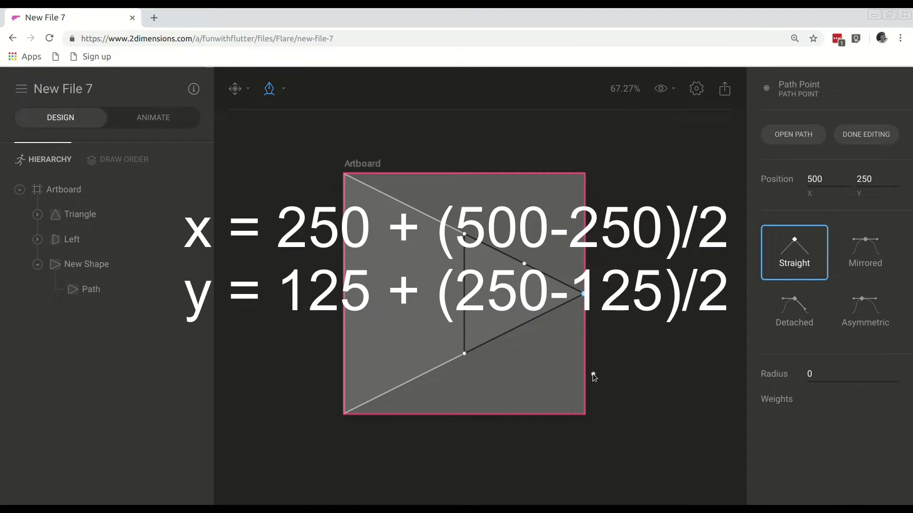
click(524, 264)
click(875, 179)
text(187.5)
key(Tab)
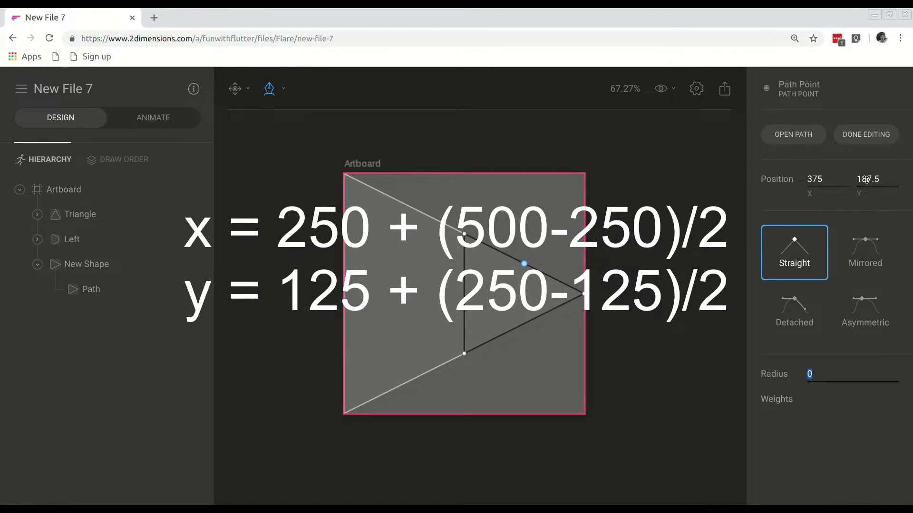
Rename the new right-hand shape as Right and collapse it in the hierarchy.
click(84, 265)
double_click(85, 265)
text(Right)
key(Return)
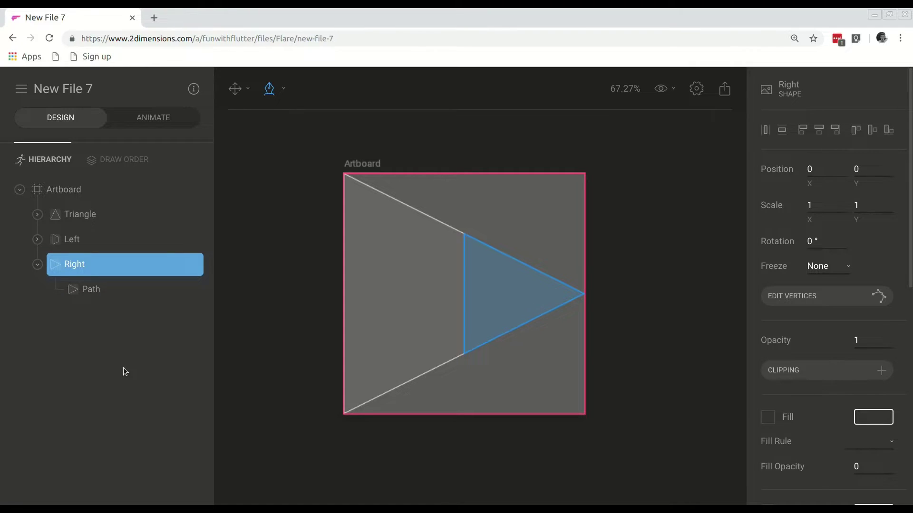
click(37, 265)
click(270, 90)
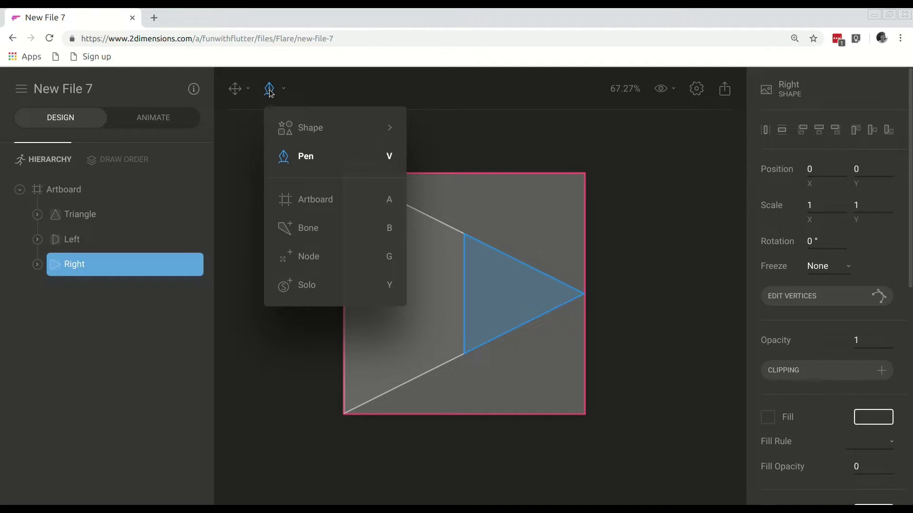
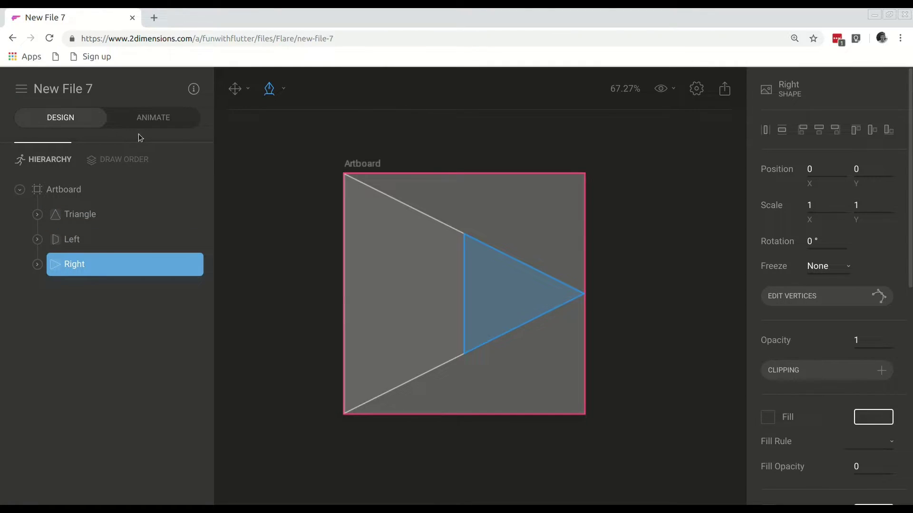
Switch to animation mode and rename the Untitled animation as playToPause.
click(154, 118)
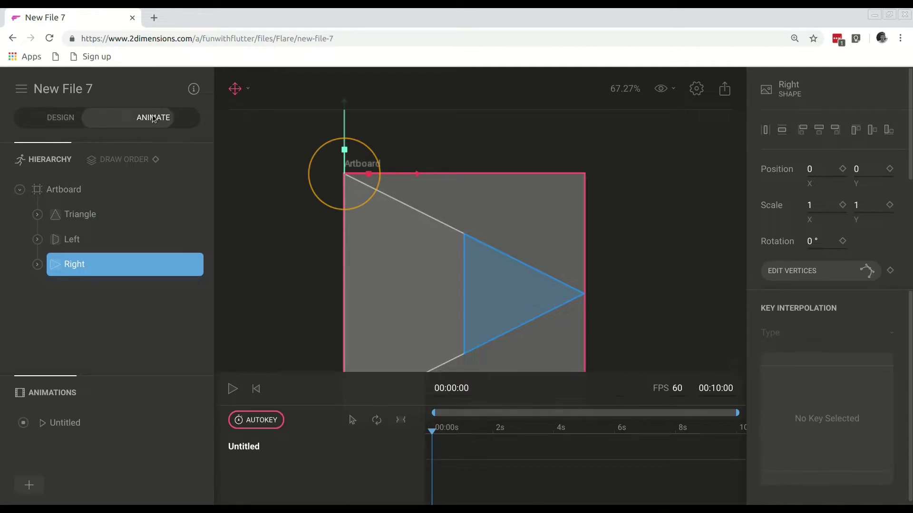
drag(308, 230, 330, 181)
scroll(372, 165, up, 2)
scroll(372, 164, down, 3)
double_click(76, 423)
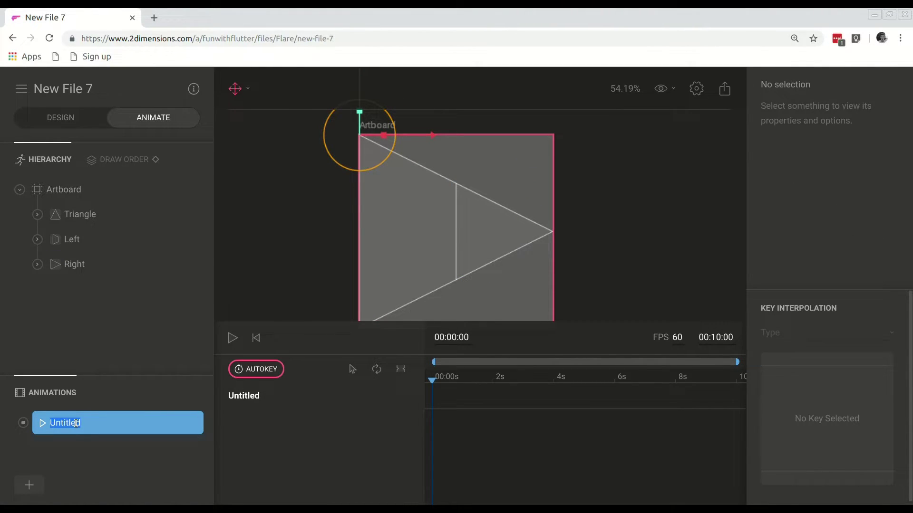
text(playToPause)
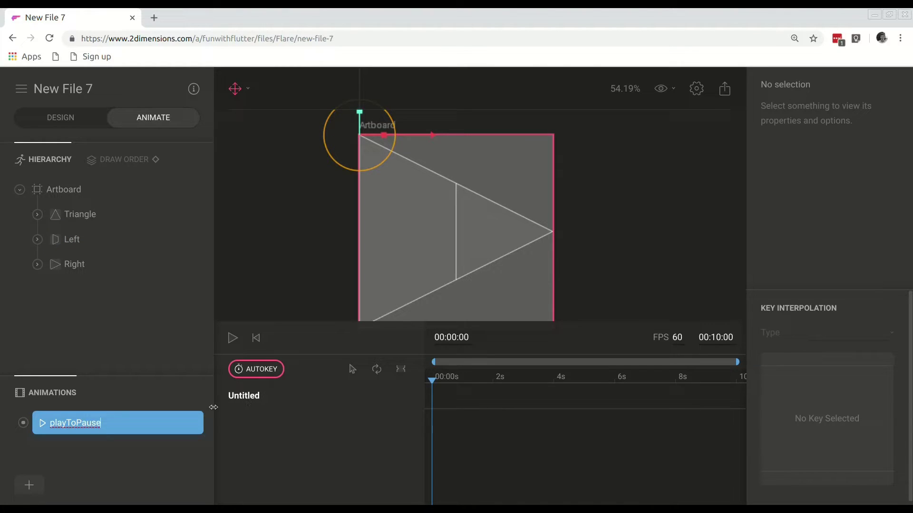
key(Return)
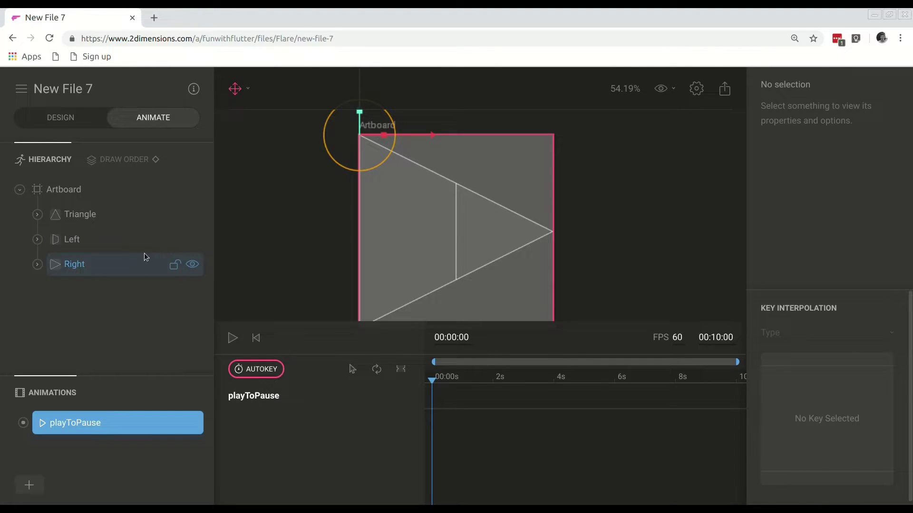
Add a keyframe at 00:00:00 for the vertices of Right's path.
click(37, 265)
click(84, 292)
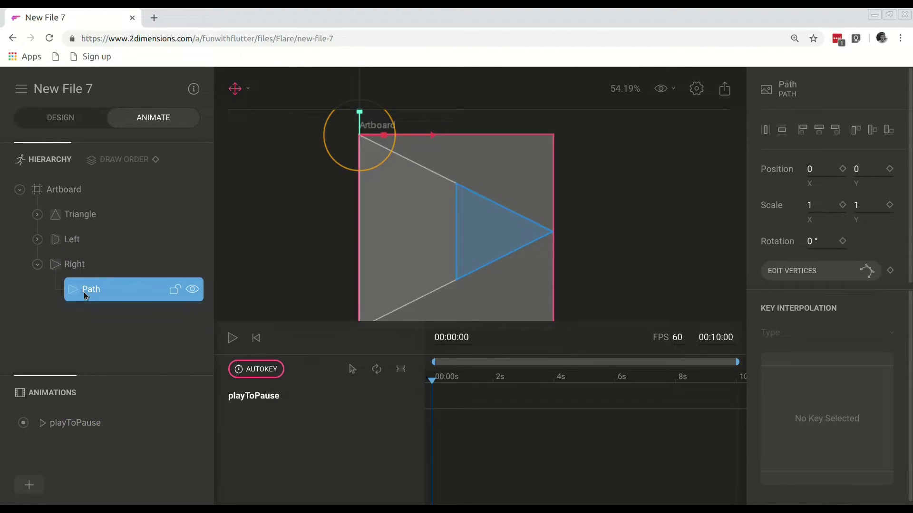
click(890, 271)
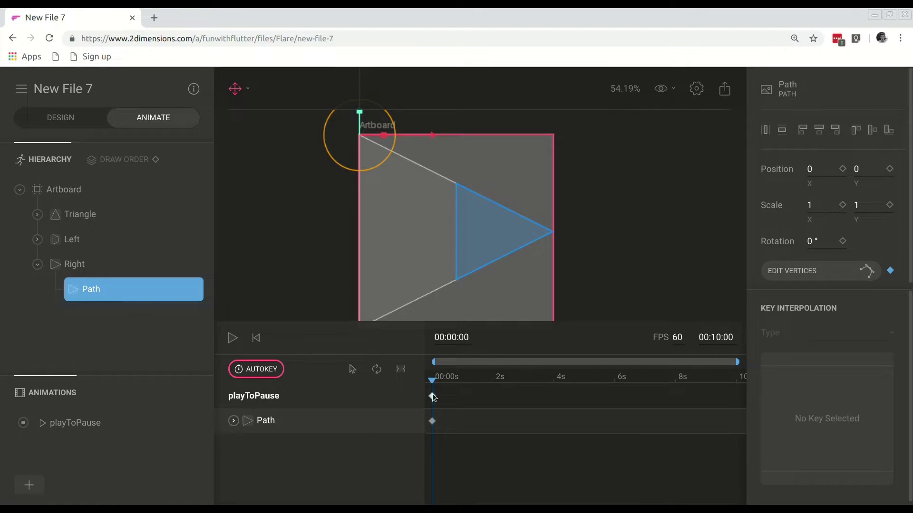
At 00:00:24, edit the vertices of Right's path and set its upper-left point to X 300, Y 0.
drag(432, 386, 445, 380)
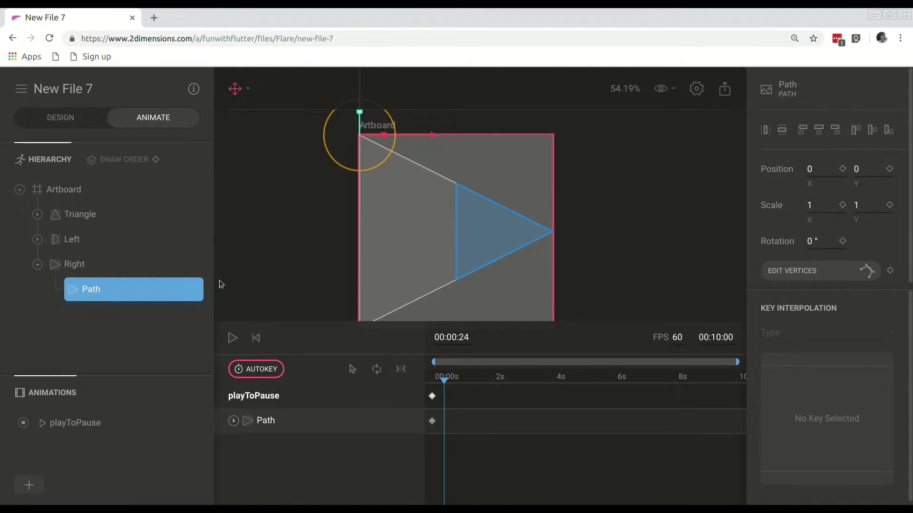
click(861, 271)
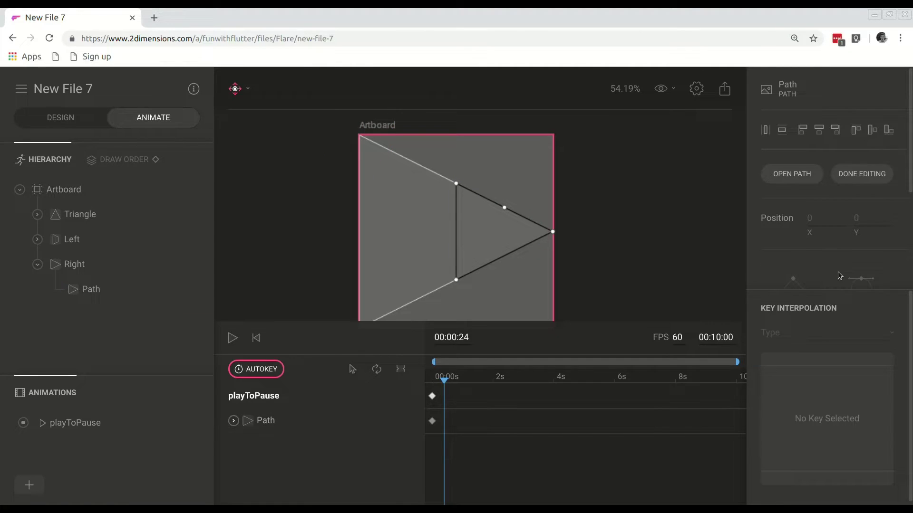
drag(455, 183, 456, 183)
click(826, 179)
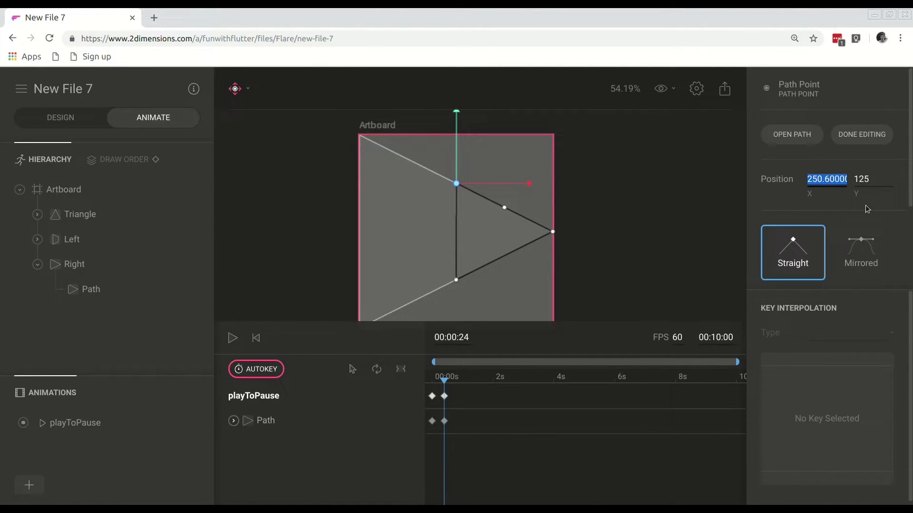
text(250)
key(BackSpace)
key(BackSpace)
key(BackSpace)
text(300)
click(864, 180)
text(250)
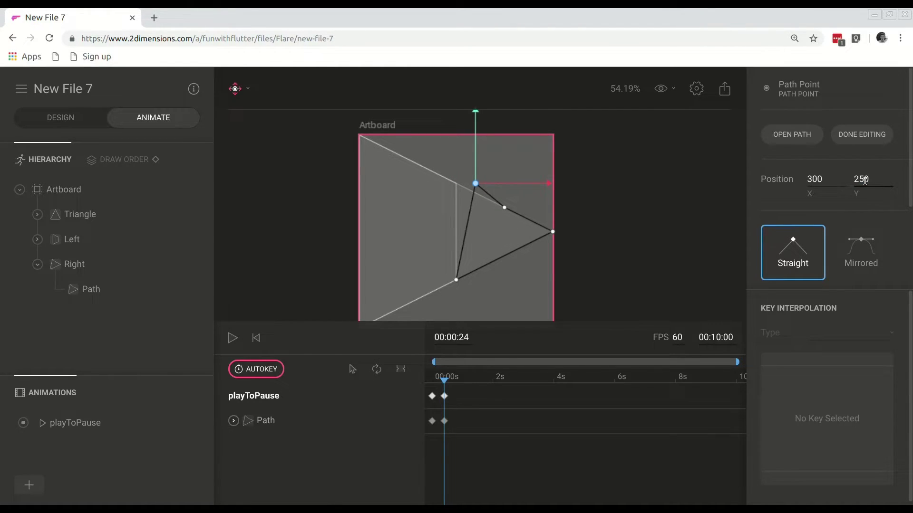
double_click(864, 180)
text(0)
Set the lower-left point of Right's path to X 300, Y 500 at the same frame.
click(457, 280)
click(869, 182)
text(500)
click(814, 179)
text(300)
key(Return)
Set the middle point of the upper edge of Right's path to X 400, Y 0.
click(504, 208)
click(808, 180)
text(400)
key(Return)
click(868, 179)
text(0)
key(Return)
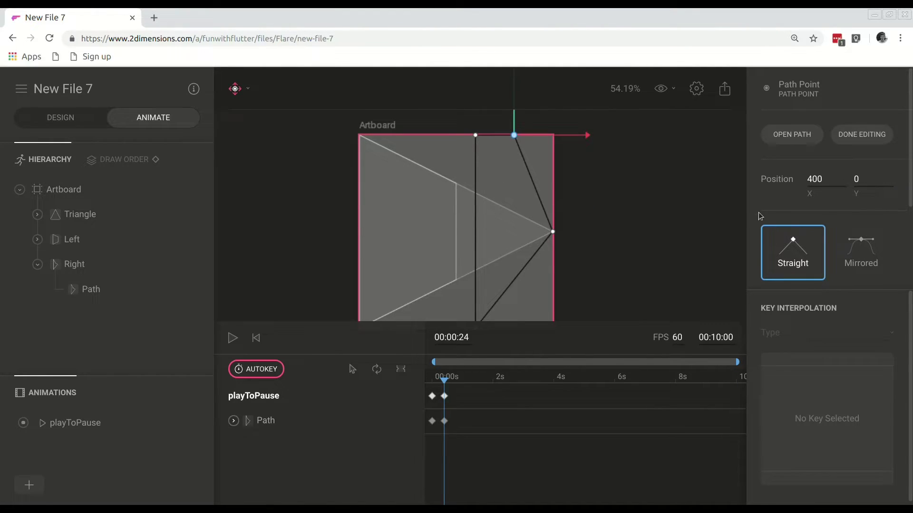
Set the right tip point of Right's path to X 400, Y 500.
click(553, 232)
click(820, 184)
text(400)
key(Return)
click(862, 180)
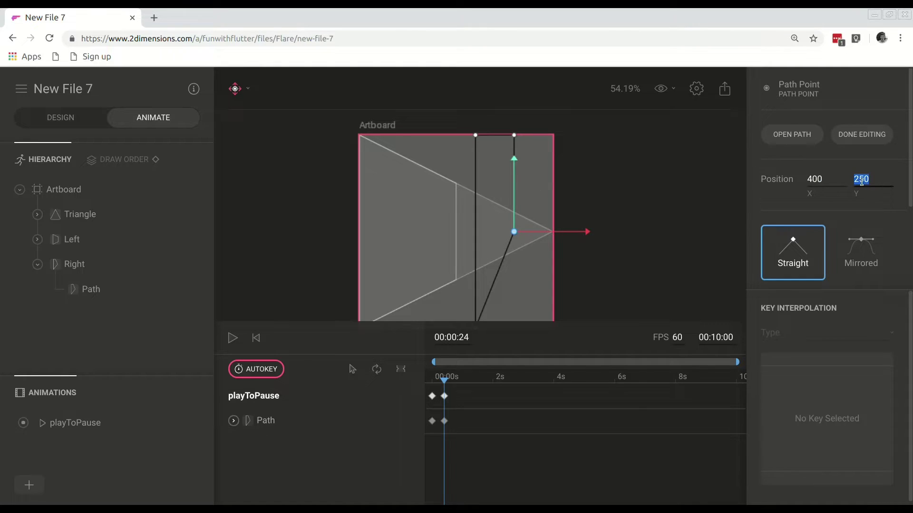
text(500)
key(Return)
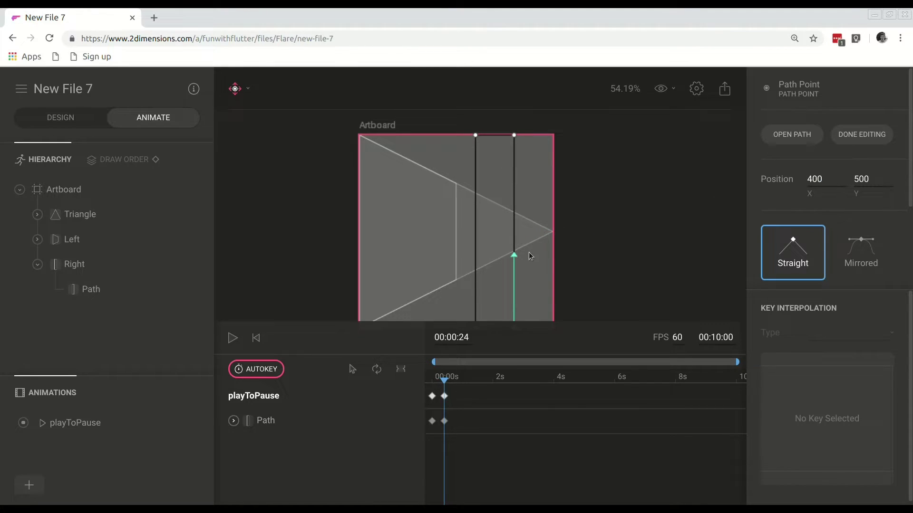
Select Left's path and add a vertices keyframe for it at 00:00:00 in playToPause.
mouse_move(444, 380)
mouse_down()
mouse_move(431, 382)
mouse_move(453, 383)
mouse_up()
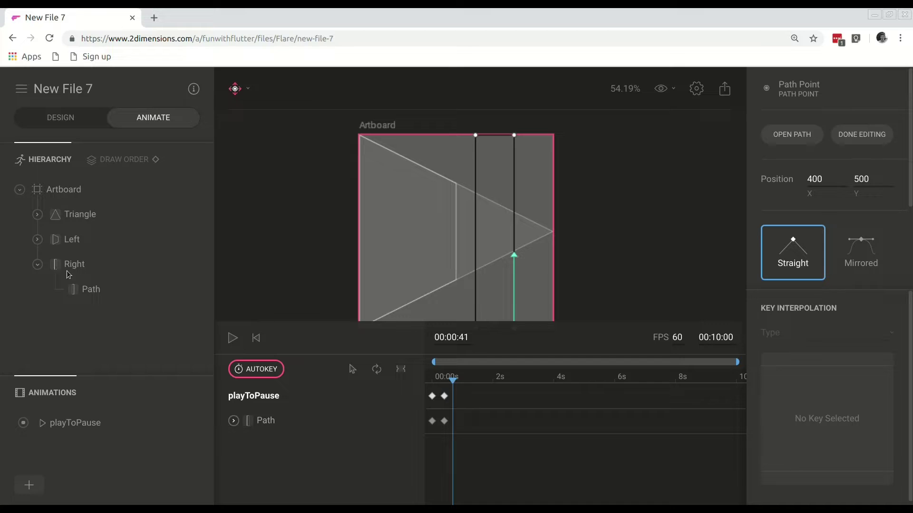
click(133, 289)
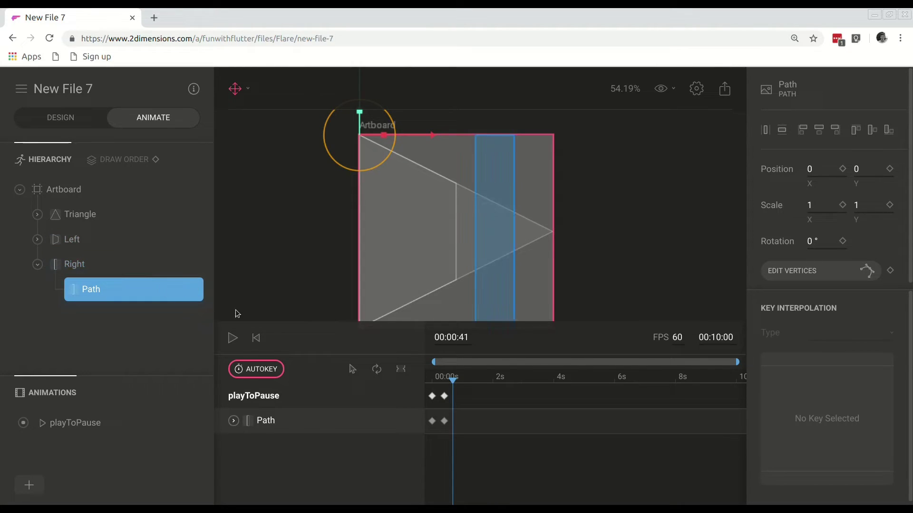
click(37, 239)
click(87, 264)
drag(454, 381, 421, 380)
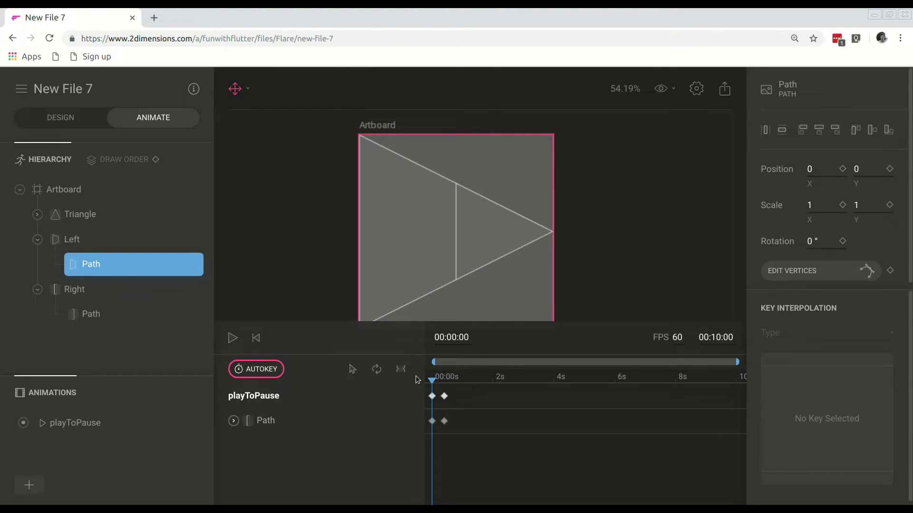
click(890, 271)
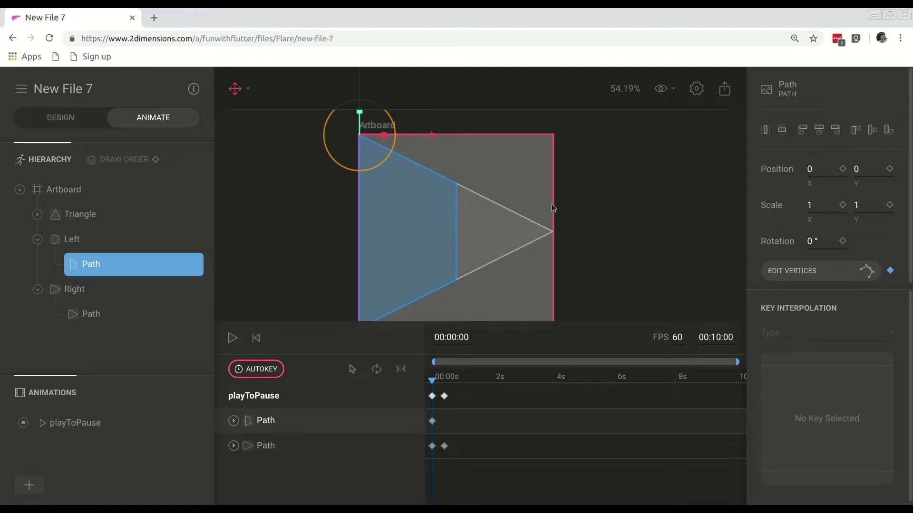
Move to Right's second keyframe at 00:00:24 and add a vertices keyframe for Left's path.
click(866, 268)
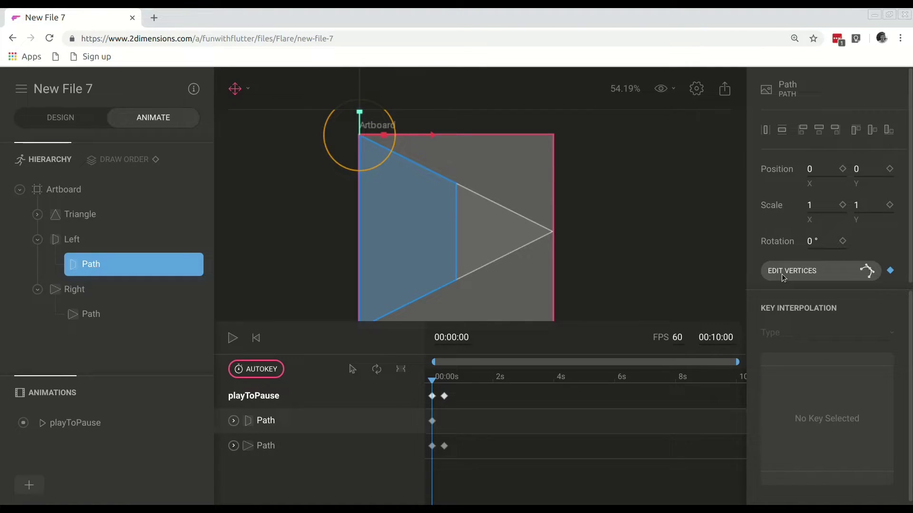
click(443, 381)
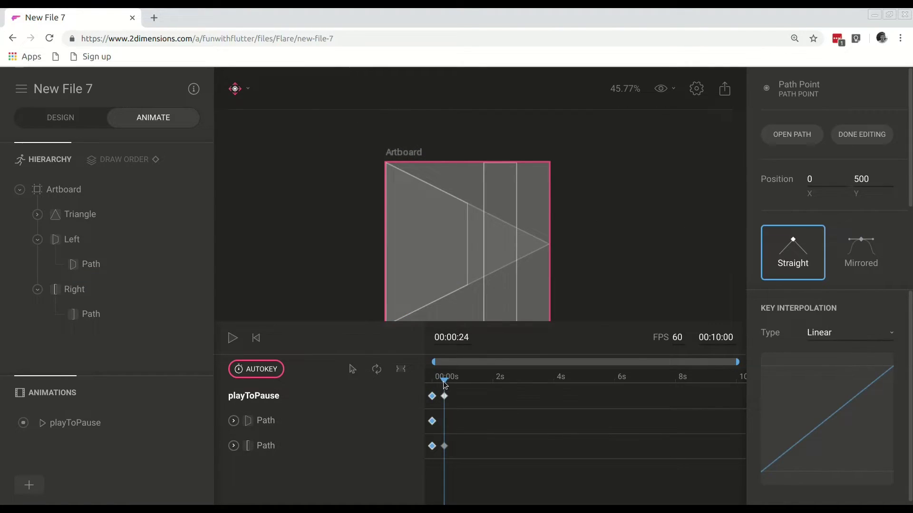
click(233, 445)
click(390, 471)
click(406, 471)
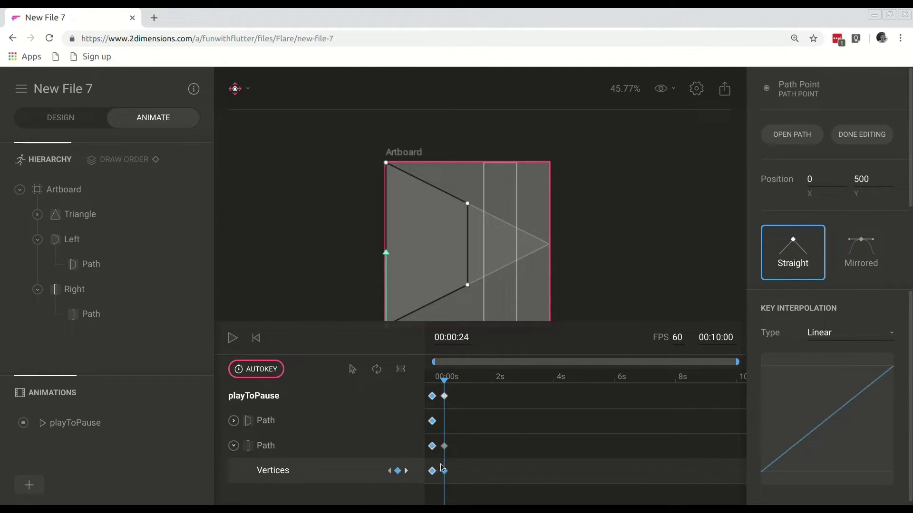
click(111, 313)
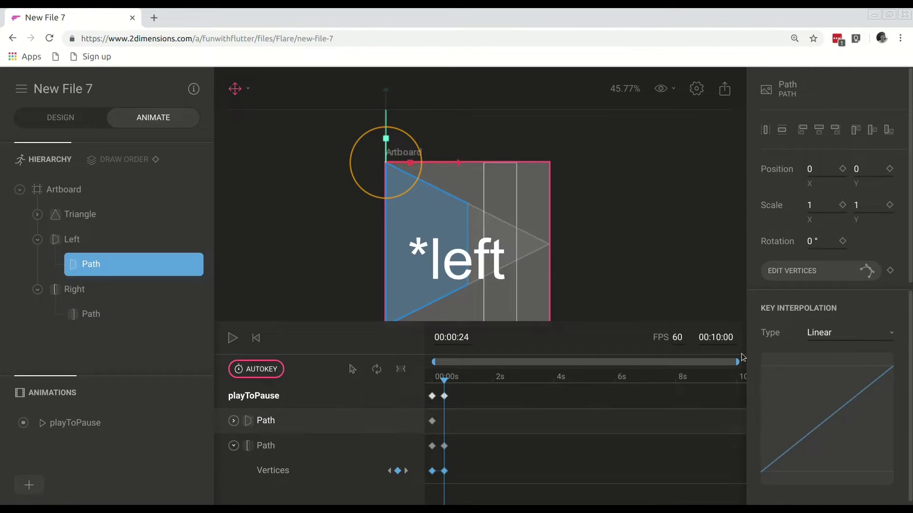
click(891, 271)
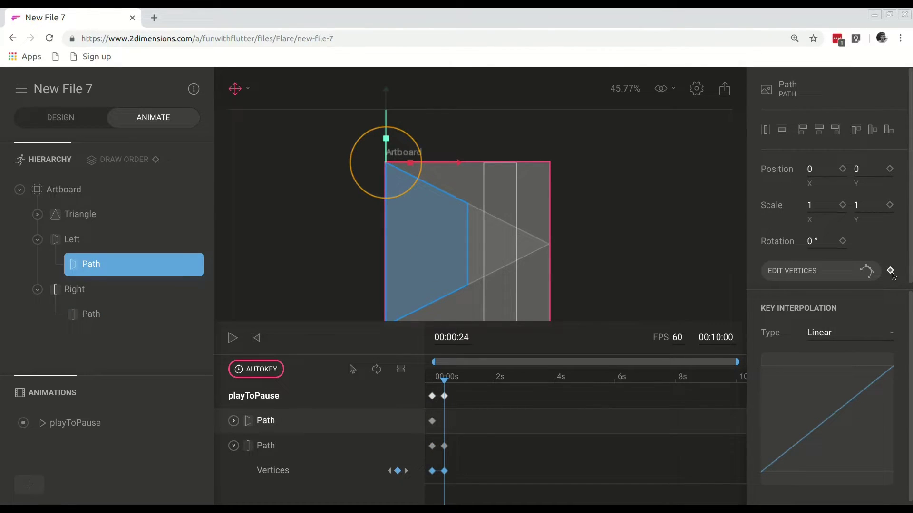
Edit the vertices of Left's path and set its upper-right point to X 200, Y 0.
click(867, 270)
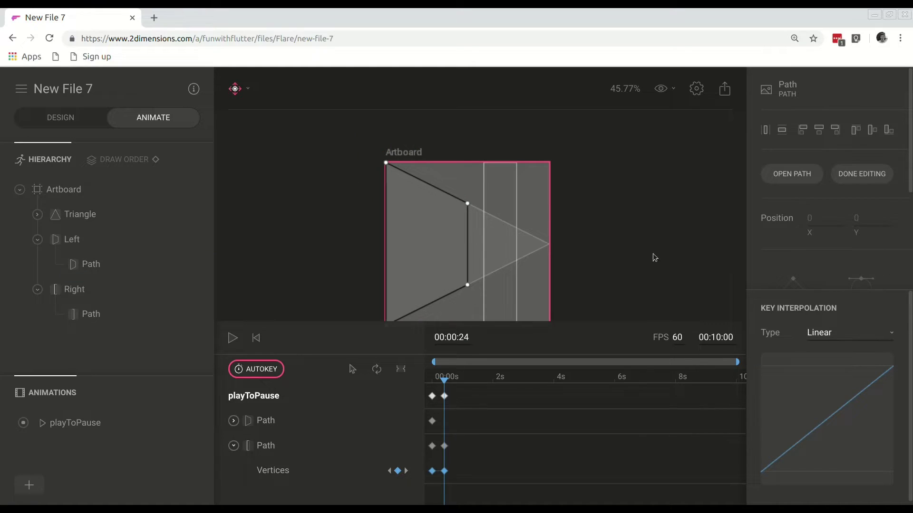
click(467, 204)
click(824, 176)
text(200)
key(Tab)
text(0)
Set the lower-right point of Left's path to X 200, Y 500.
key(Tab)
text(200)
key(Tab)
text(500)
Move the upper-left point of Left's path to X 100, Y 0 and the lower-left point to X 100, Y 500.
key(Tab)
text(100)
key(Return)
scroll(419, 259, down, 2)
click(385, 275)
drag(385, 275, 418, 275)
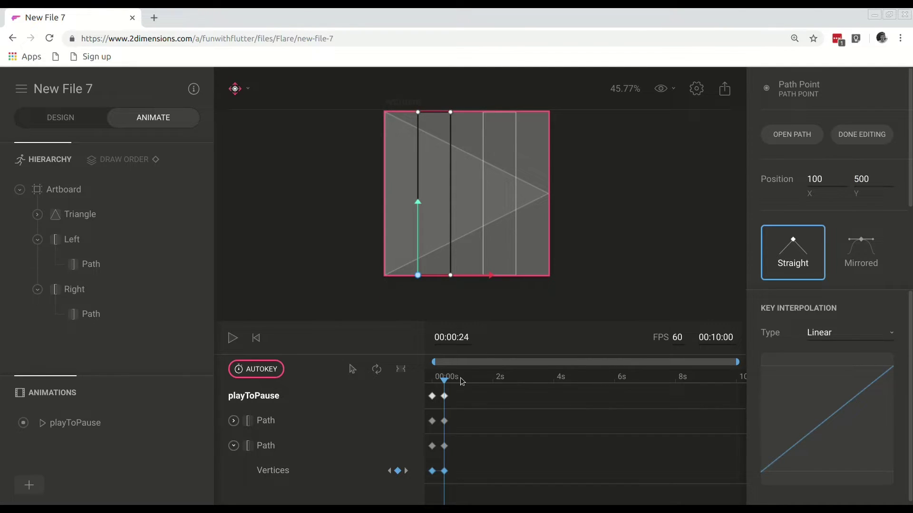
Return the playhead to 00:00:00 and create a new animation named pauseToPlay.
drag(447, 382, 428, 379)
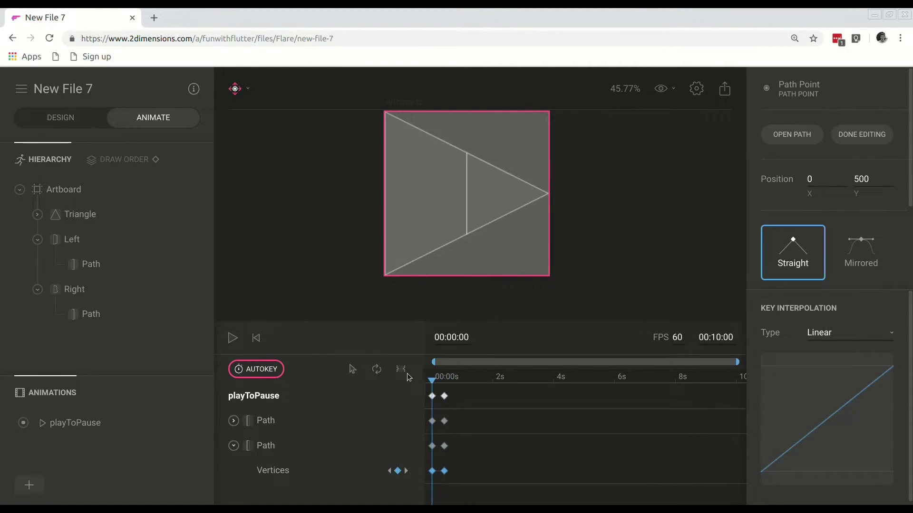
click(29, 484)
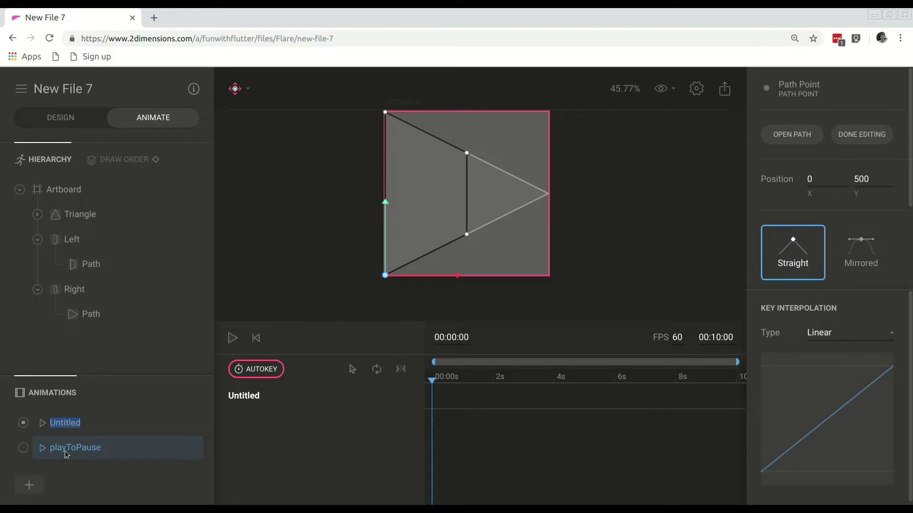
text(pauseToPlay)
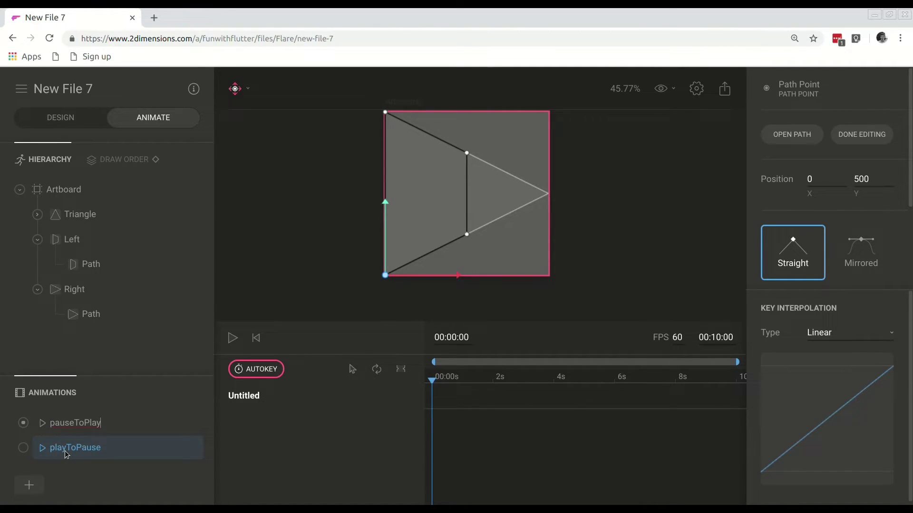
click(75, 424)
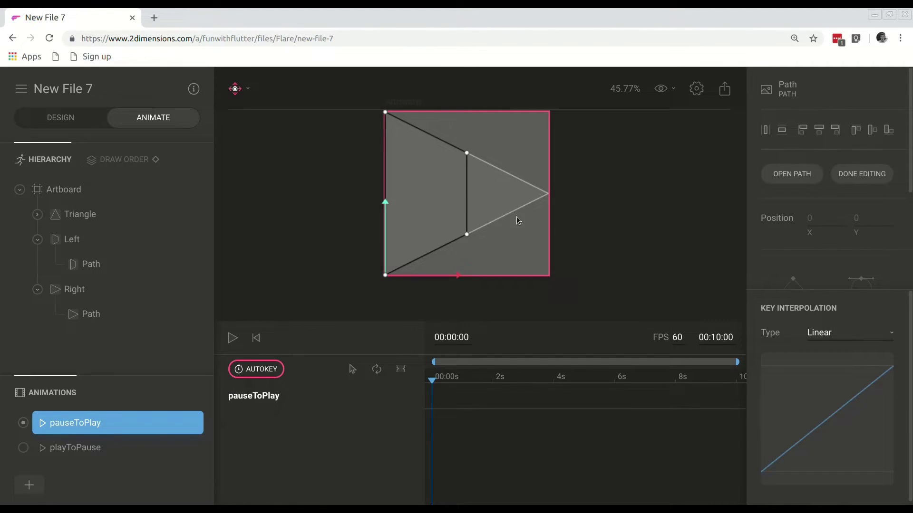
In pauseToPlay, reselect Left's path, edit its vertices at 00:00:00 and select its upper-left point.
scroll(845, 241, down, 2)
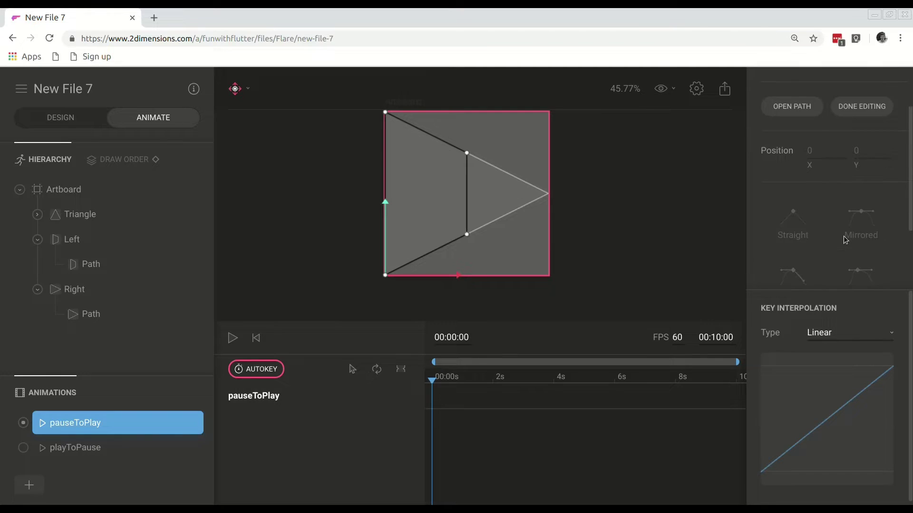
scroll(845, 240, up, 1)
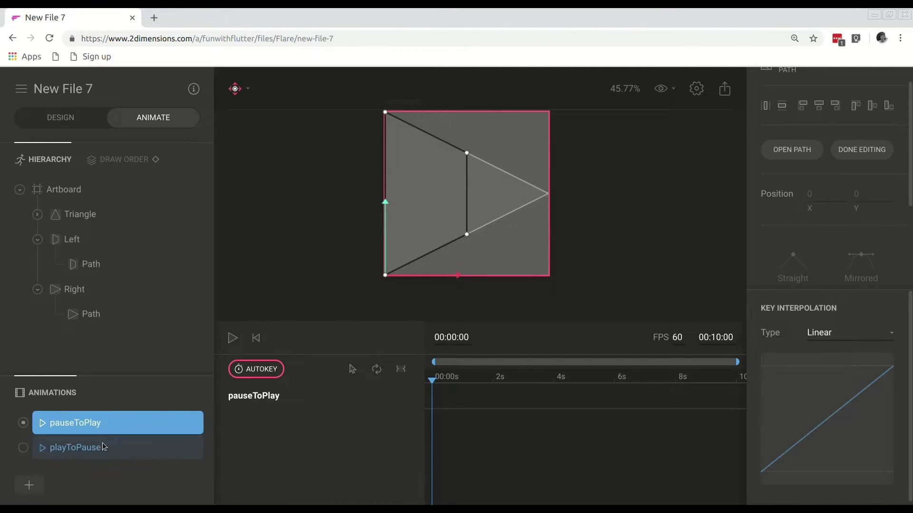
click(872, 149)
click(88, 241)
click(100, 263)
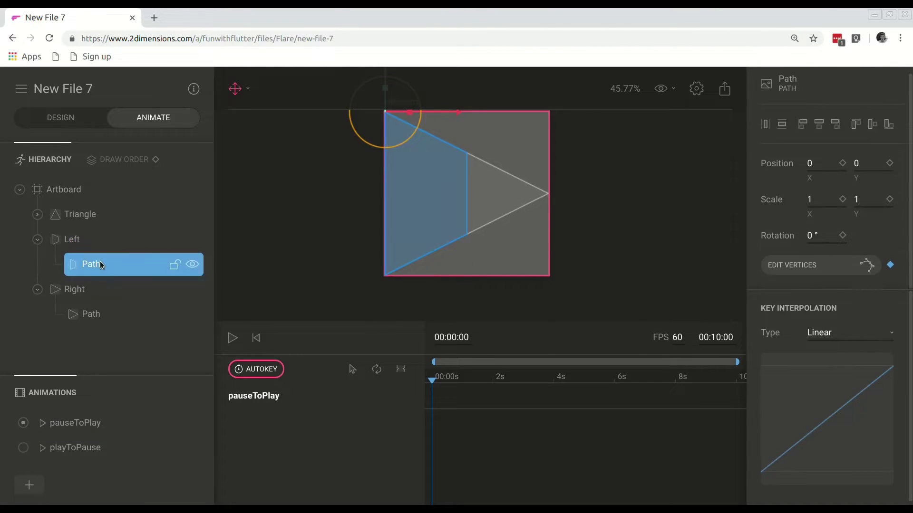
click(802, 267)
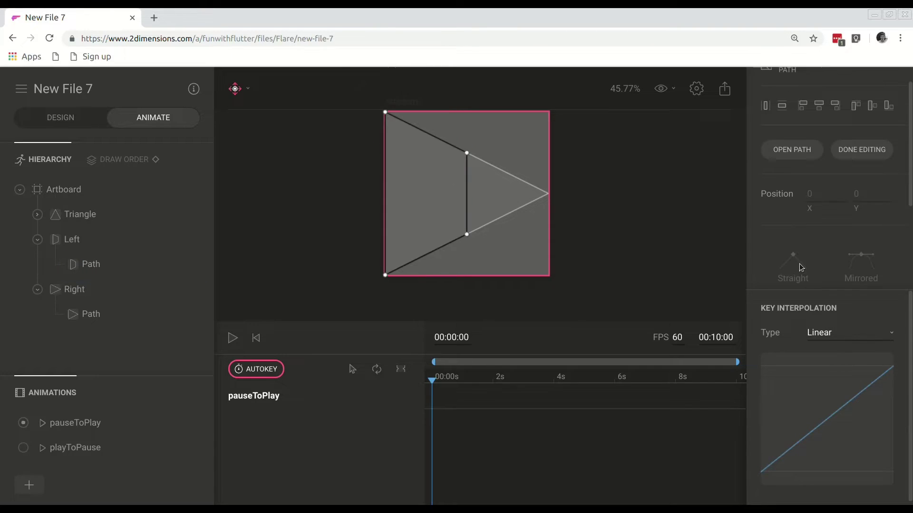
click(386, 113)
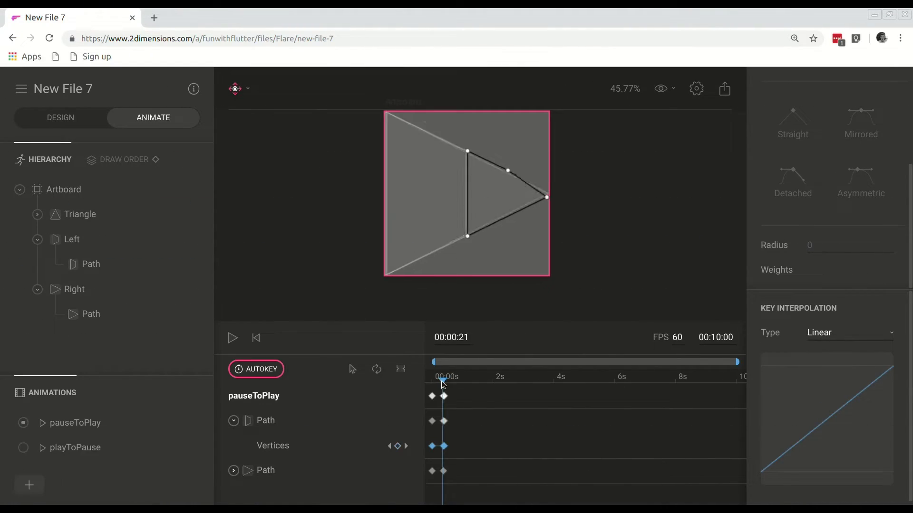
Preview the pauseToPlay animation across its keyframes.
mouse_move(443, 384)
mouse_down()
mouse_move(418, 381)
mouse_move(455, 386)
mouse_up()
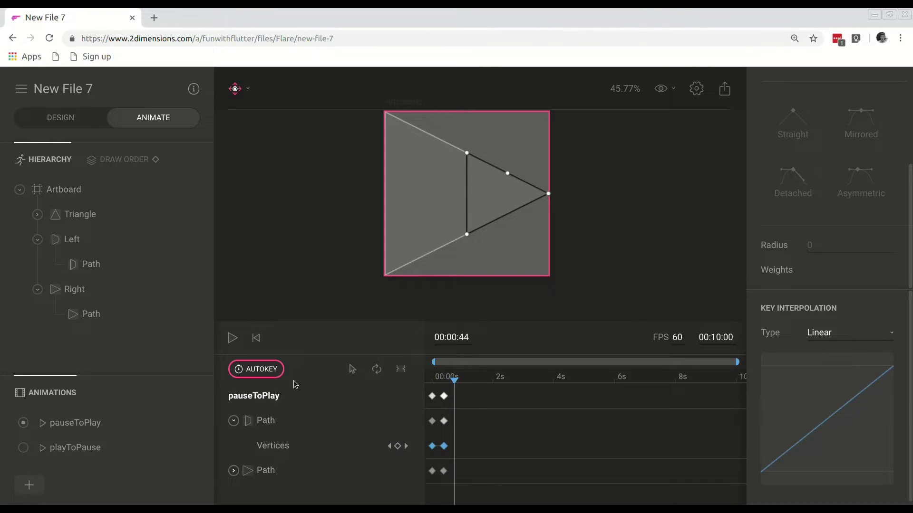
click(108, 424)
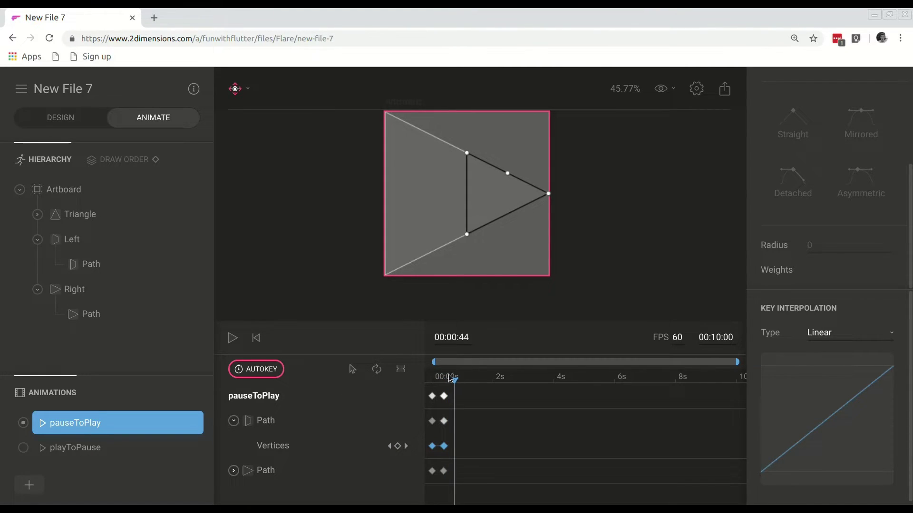
key(space)
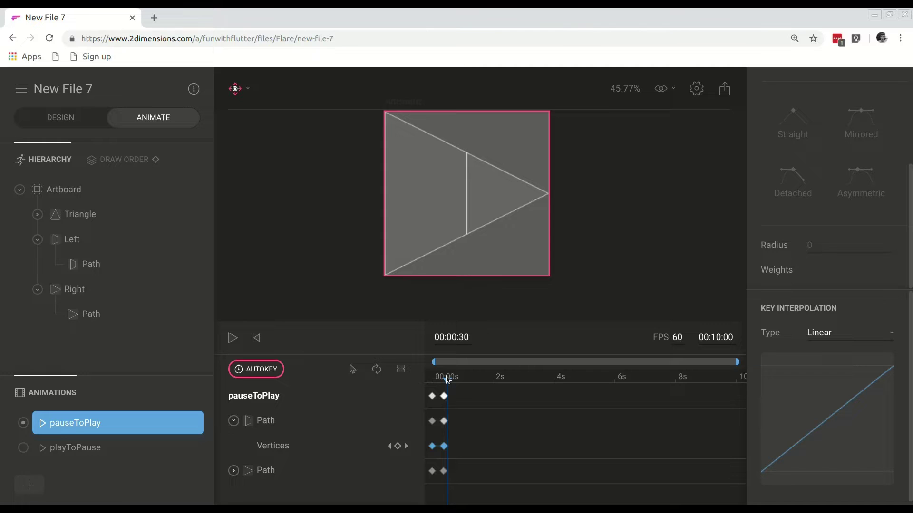
Switch to the playToPause animation, play it from the start and stop it.
click(95, 447)
click(23, 448)
mouse_move(432, 382)
mouse_down()
mouse_move(450, 383)
mouse_move(419, 374)
mouse_up()
click(231, 340)
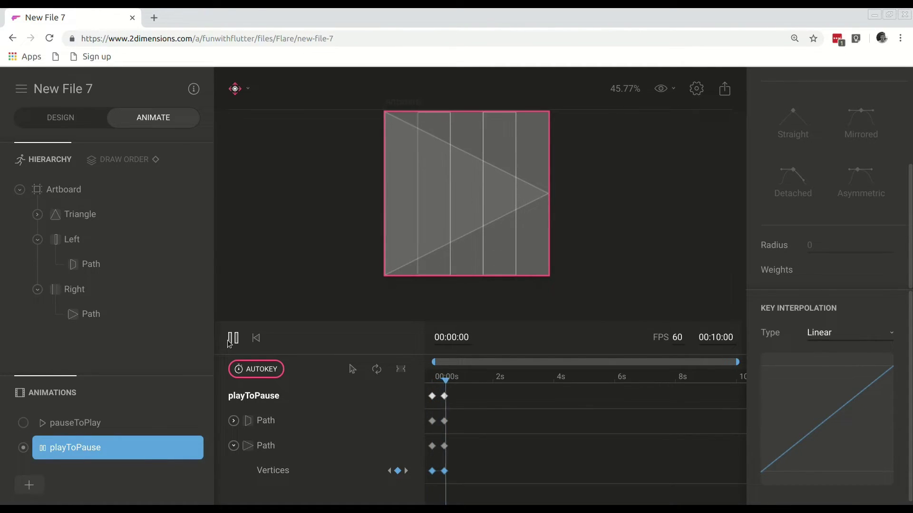
click(235, 341)
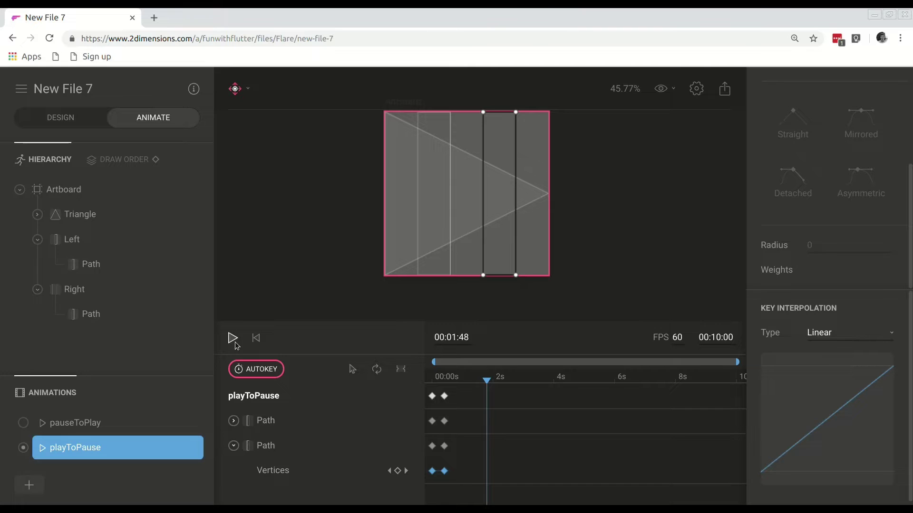
Move the second keyframes of playToPause slightly earlier on the timeline.
click(445, 396)
drag(447, 399, 433, 380)
click(75, 423)
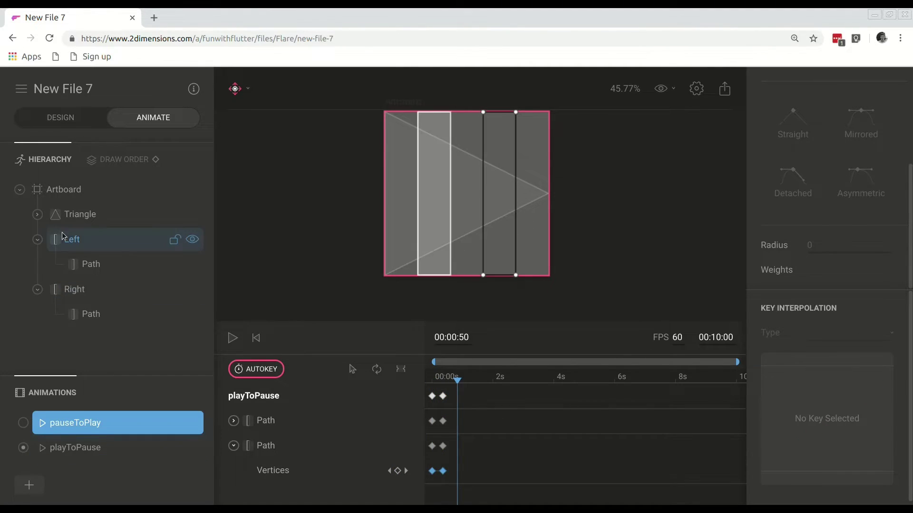
Switch to design mode and delete the Triangle reference shape.
click(86, 218)
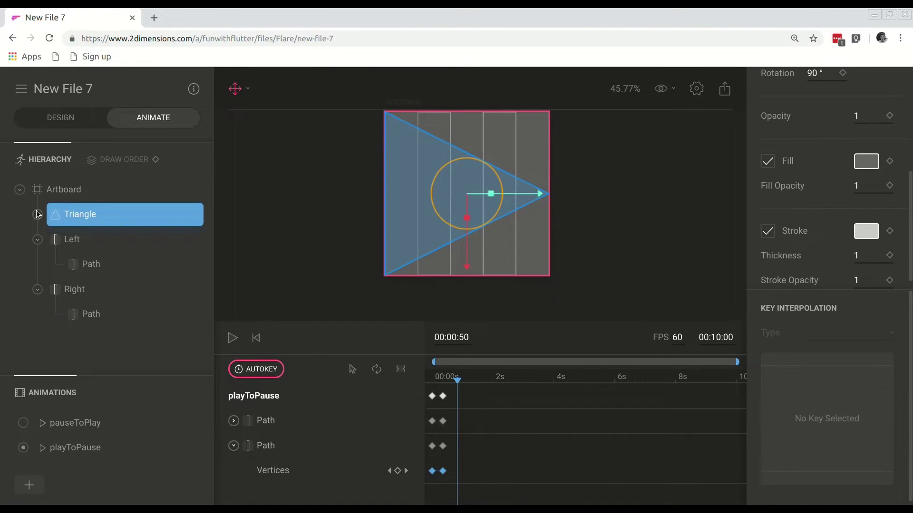
click(64, 120)
click(94, 235)
click(93, 218)
key(Delete)
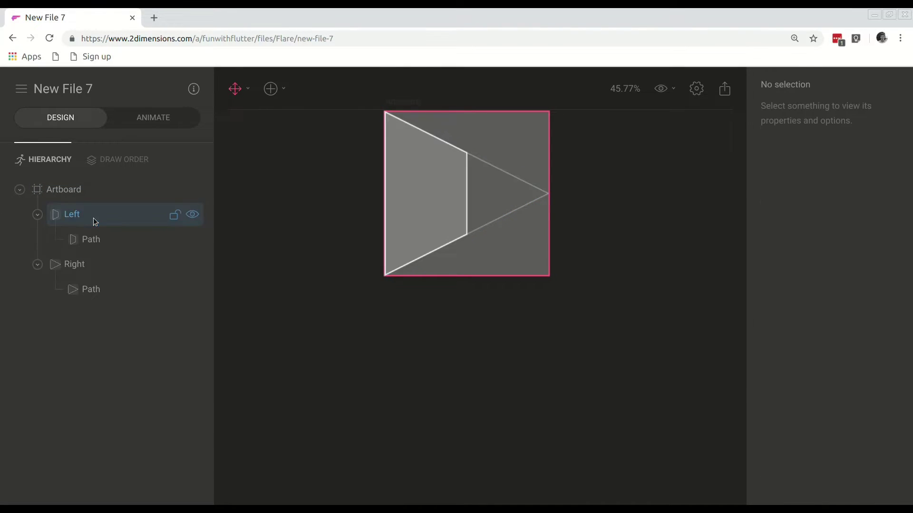
Give the Left shape a solid white #FFFFFF fill.
click(89, 221)
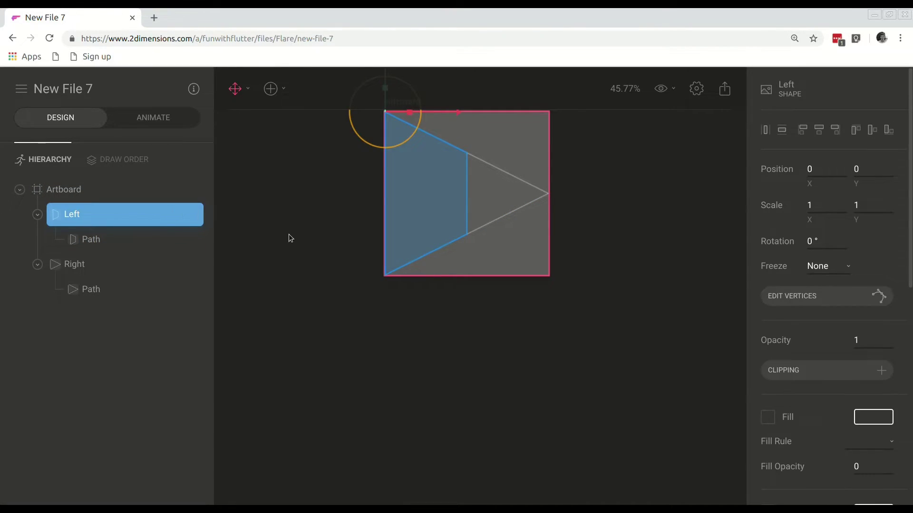
click(864, 417)
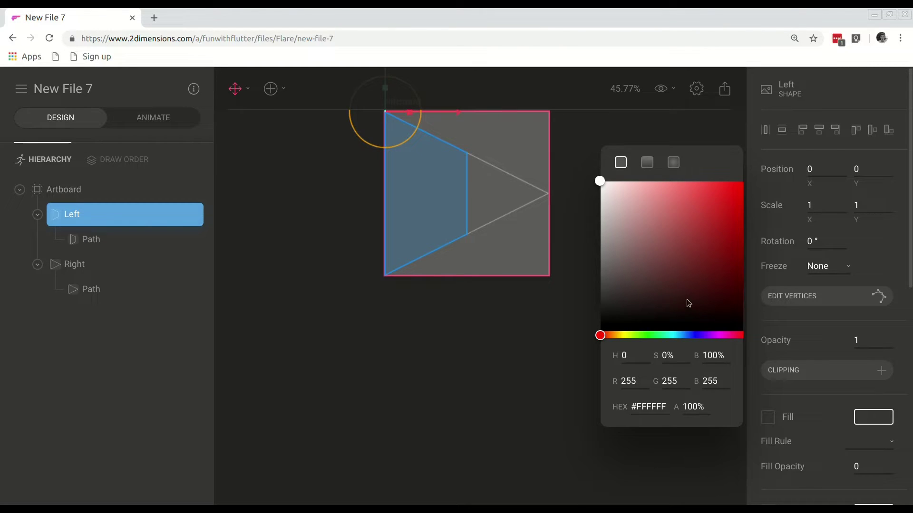
drag(663, 261, 608, 364)
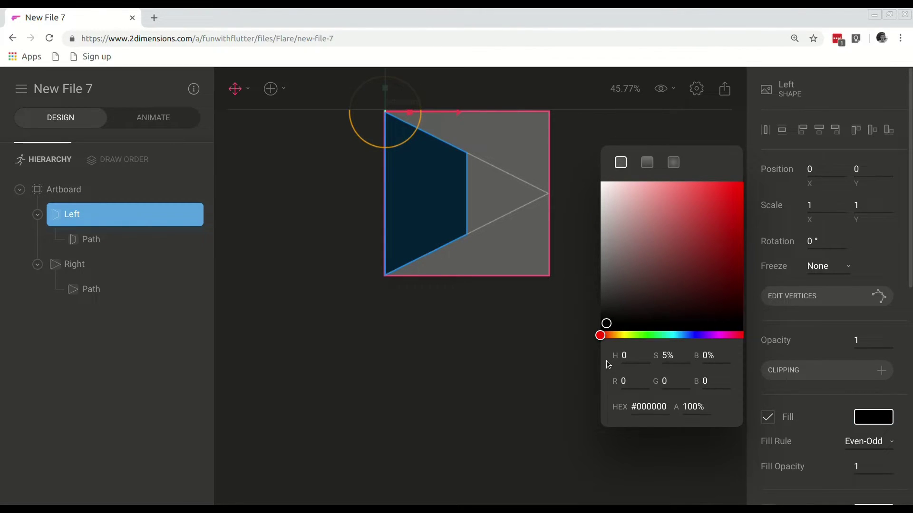
drag(606, 323, 570, 156)
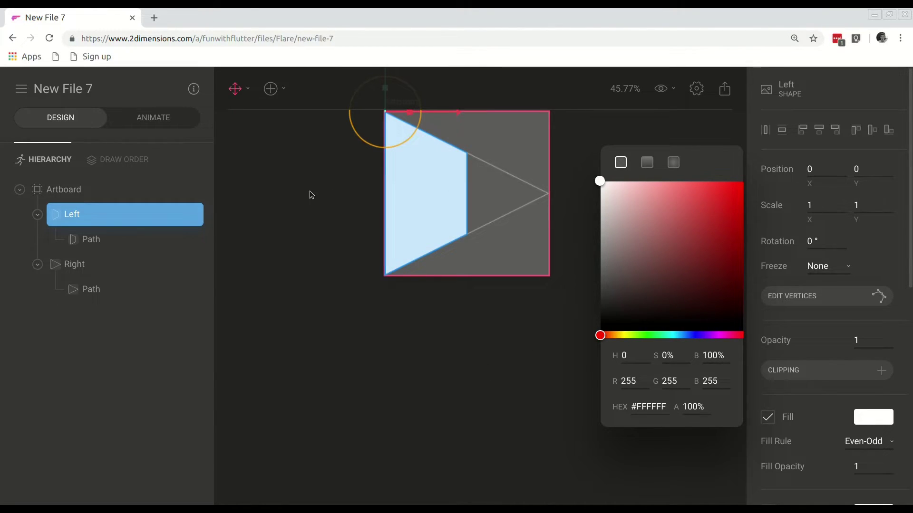
Give the Right shape a solid white #FFFFFF fill and deselect it.
click(116, 265)
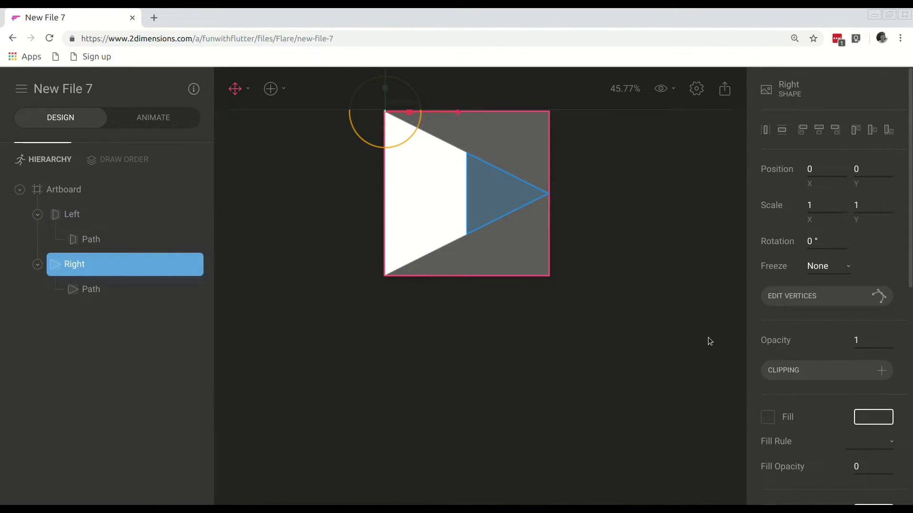
click(875, 419)
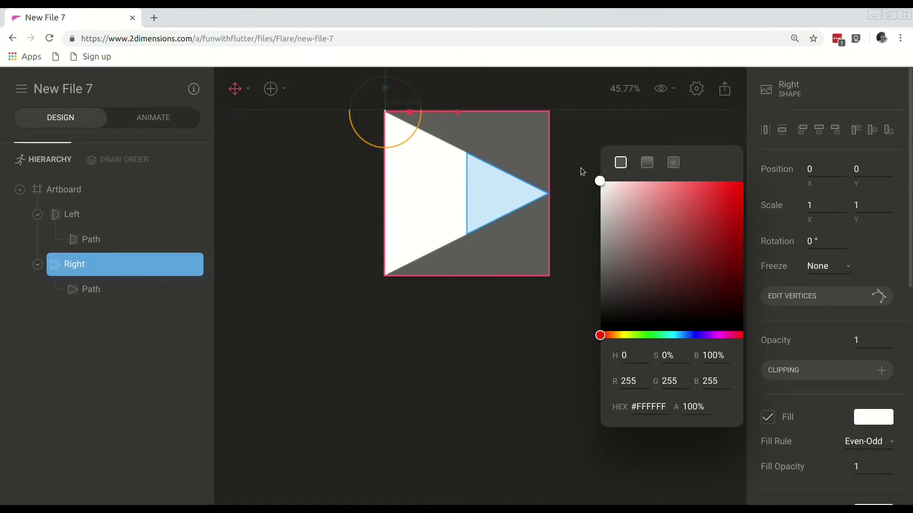
click(578, 253)
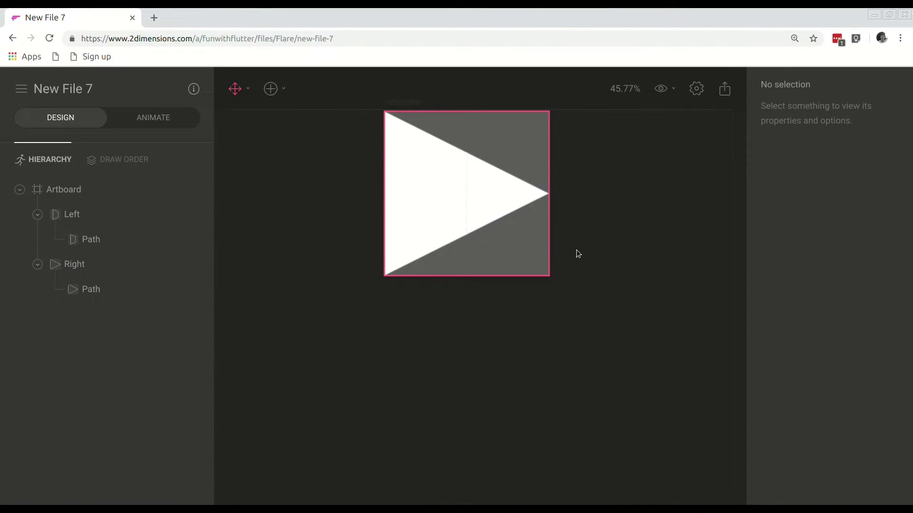
Inspect the white play icon at several zoom levels, checking the seam between the Left and Right shapes.
scroll(578, 253, up, 5)
drag(574, 256, 704, 258)
scroll(703, 259, down, 10)
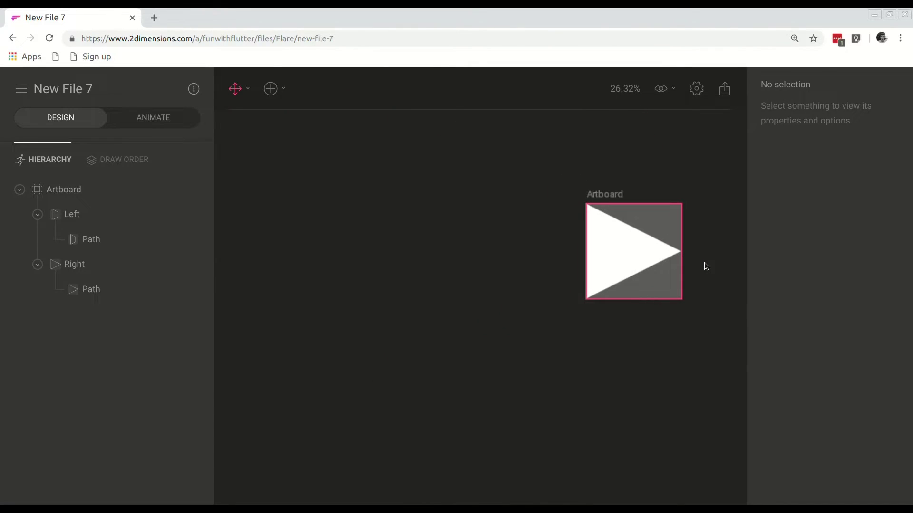
click(654, 249)
click(639, 324)
drag(639, 325, 552, 370)
scroll(551, 370, up, 11)
drag(554, 308, 550, 503)
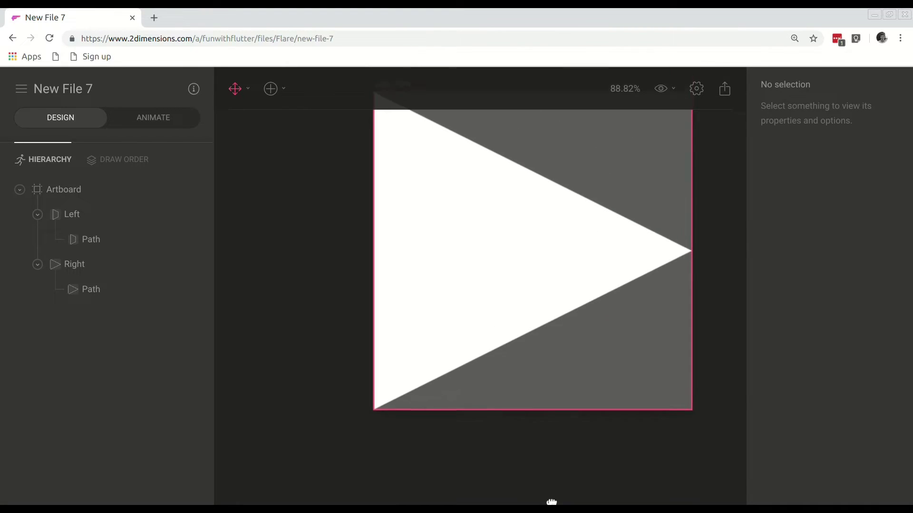
scroll(601, 299, down, 3)
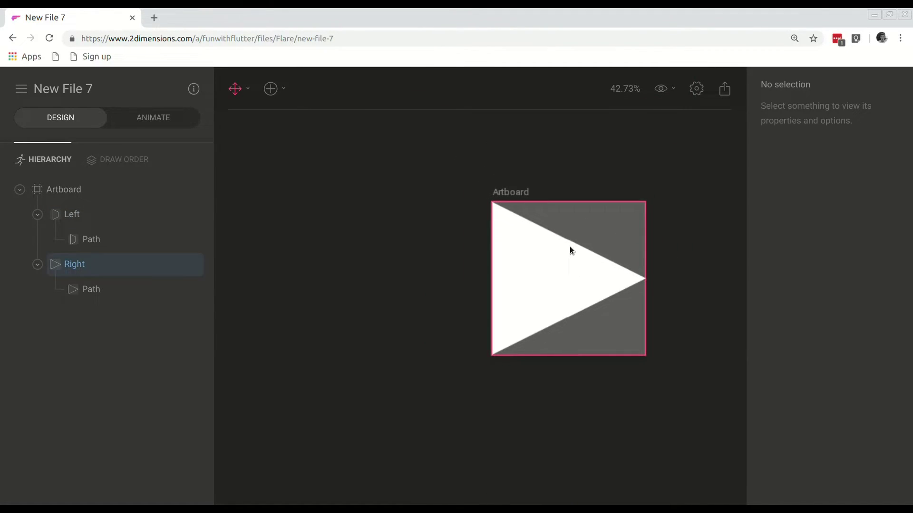
scroll(588, 267, up, 4)
scroll(589, 267, down, 2)
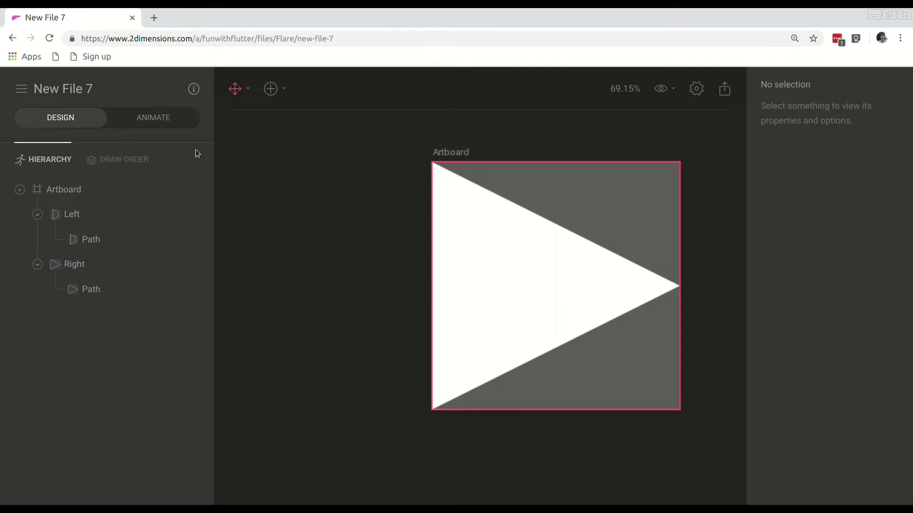
Switch to animate mode and preview playToPause from the start of the timeline.
click(158, 118)
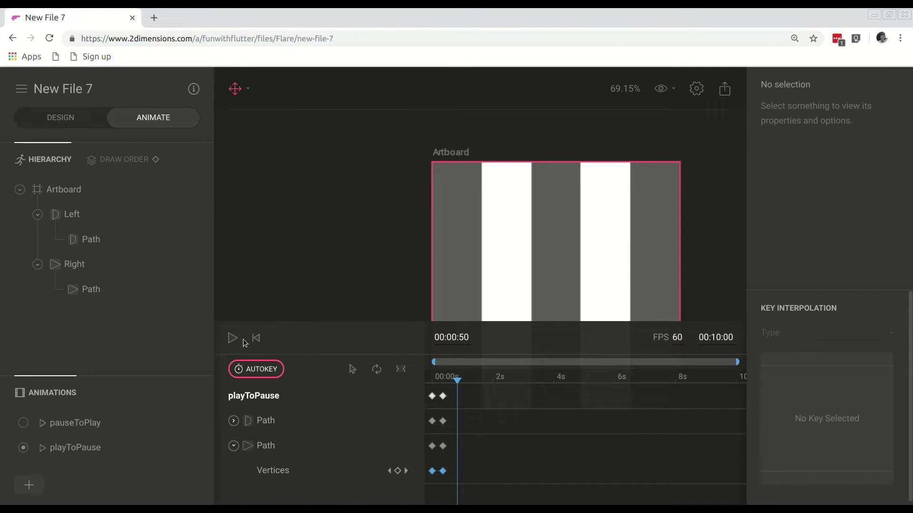
drag(456, 379, 432, 379)
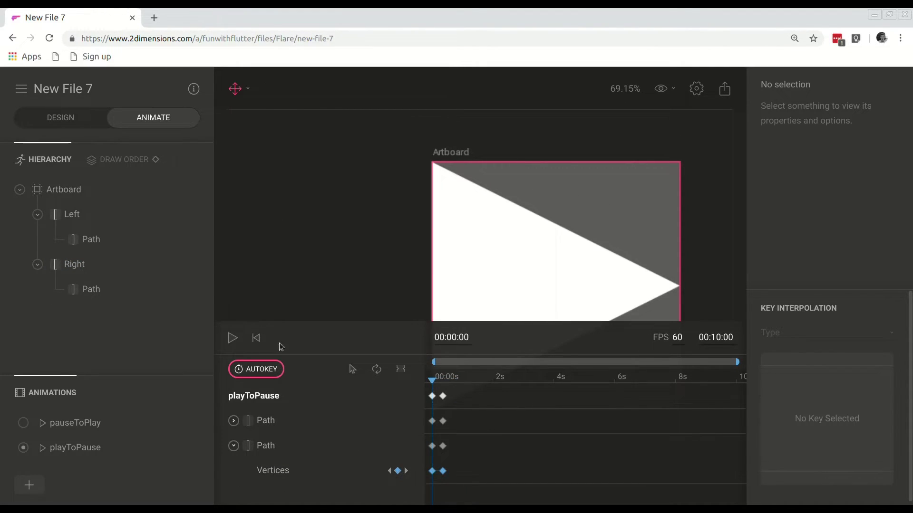
click(233, 338)
click(233, 338)
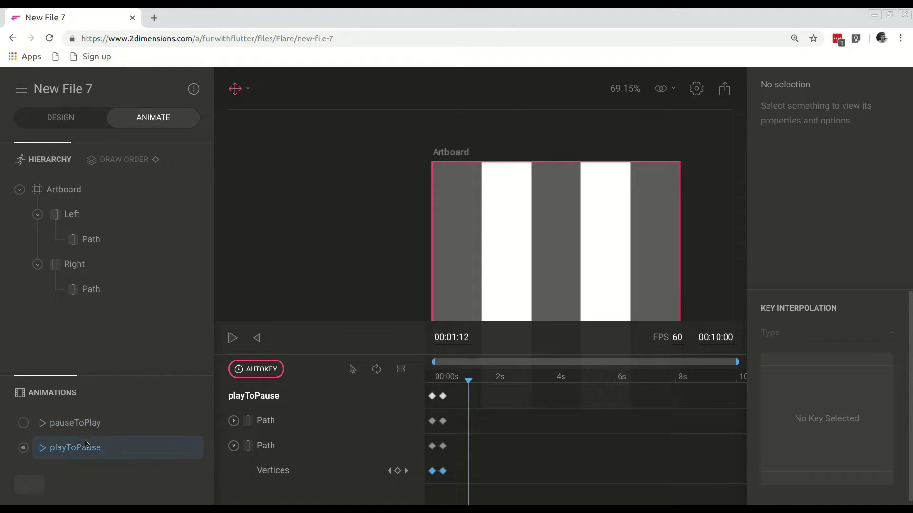
Activate the pauseToPlay animation and play it back from the start of the timeline.
click(88, 424)
click(231, 339)
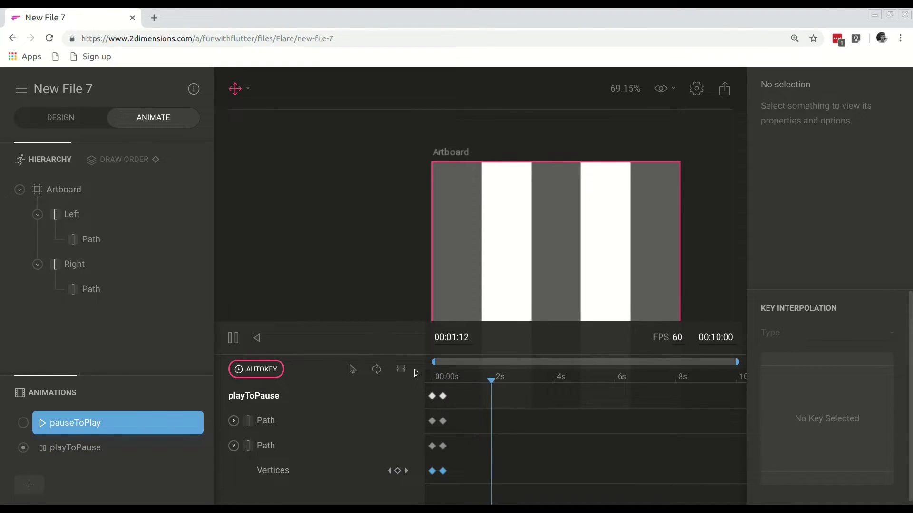
click(404, 368)
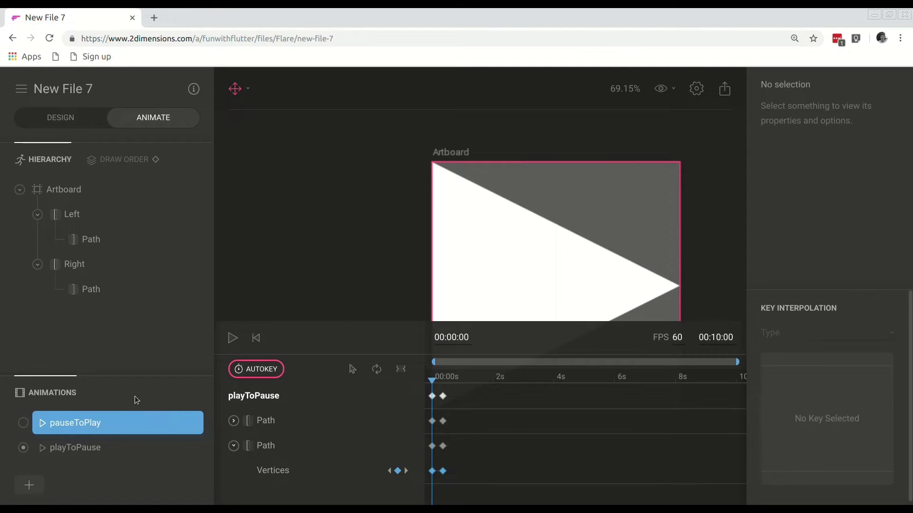
click(24, 425)
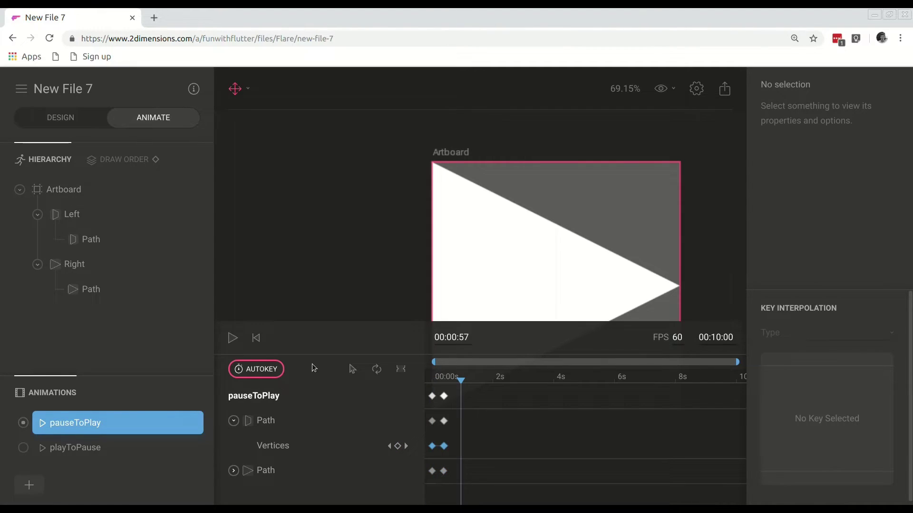
drag(461, 380, 416, 380)
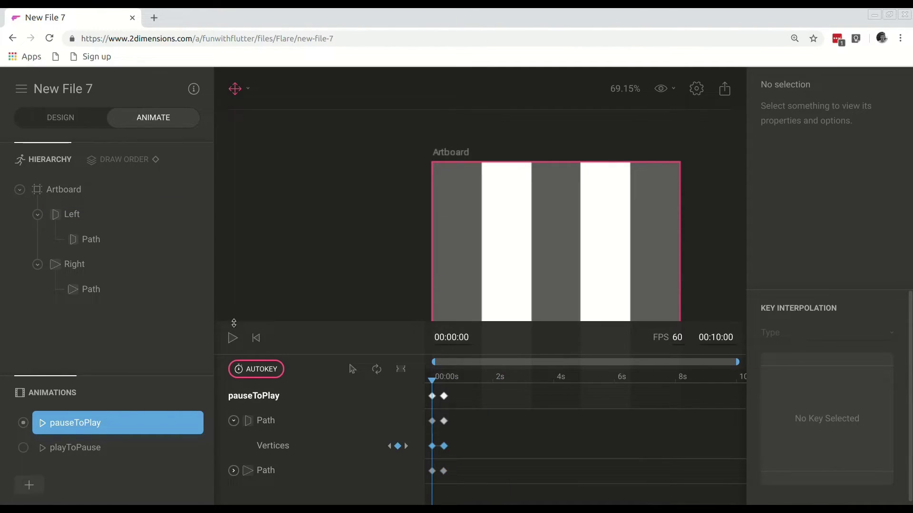
click(232, 340)
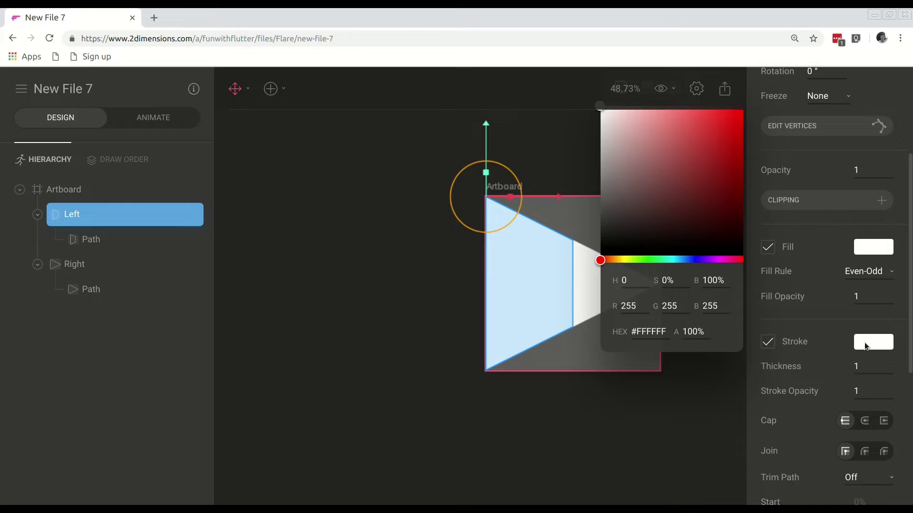
Give the Left shape a white stroke with a thickness of 3 in design mode and deselect it.
click(858, 373)
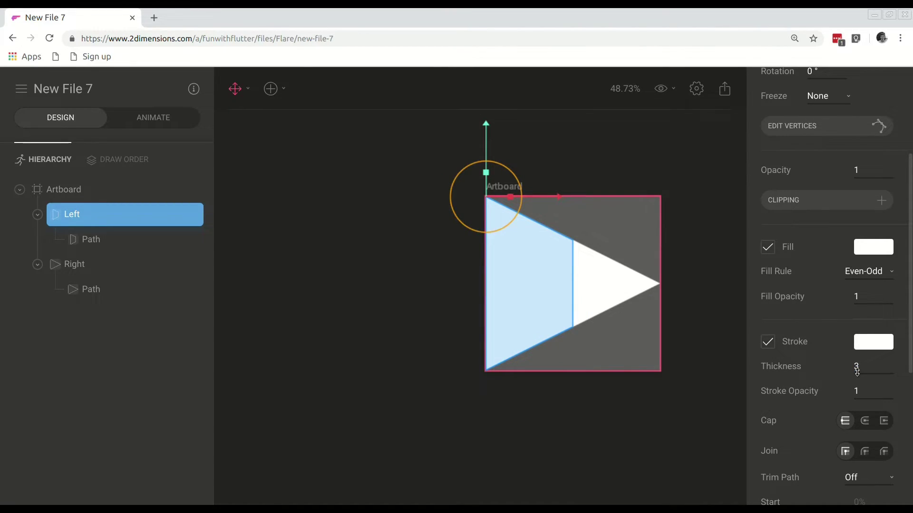
click(300, 291)
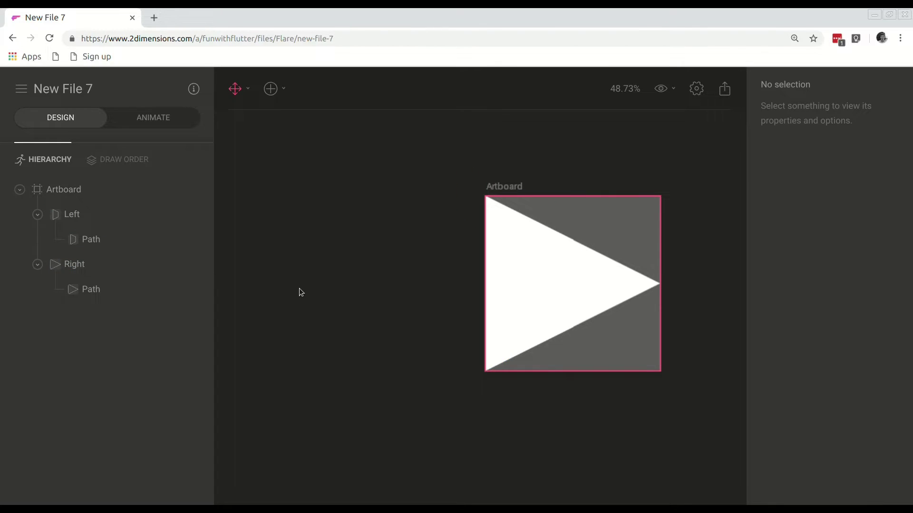
scroll(528, 259, up, 5)
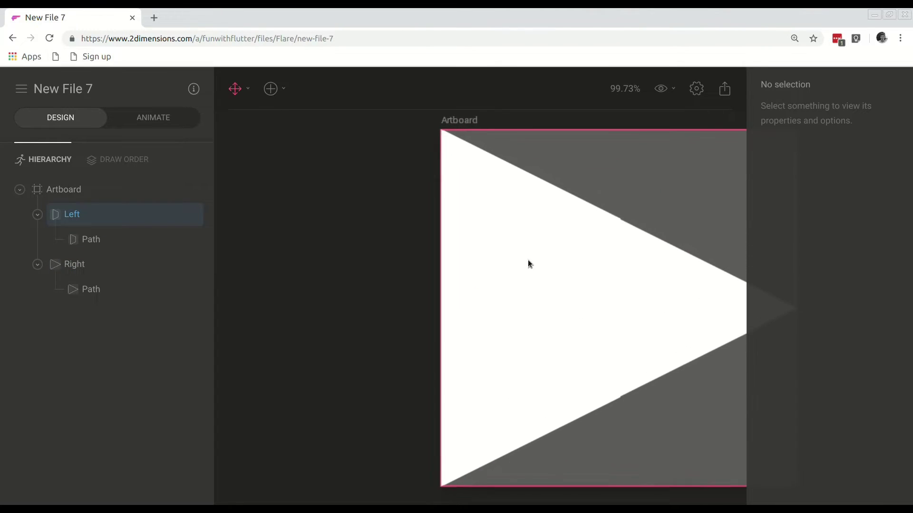
Give the Right shape a white stroke with a thickness of 2 and deselect it.
click(90, 265)
scroll(850, 379, down, 3)
click(867, 391)
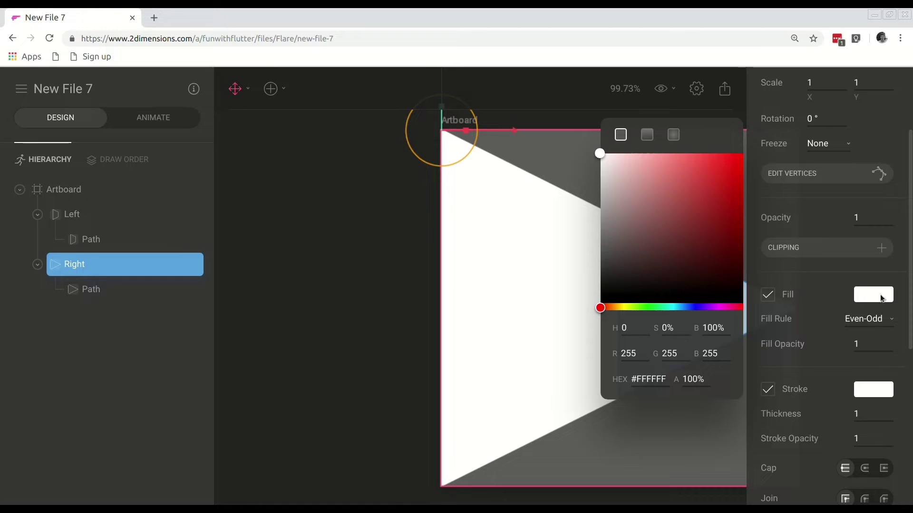
scroll(865, 381, down, 2)
click(856, 319)
text(2)
click(379, 314)
scroll(477, 351, down, 3)
drag(461, 352, 250, 297)
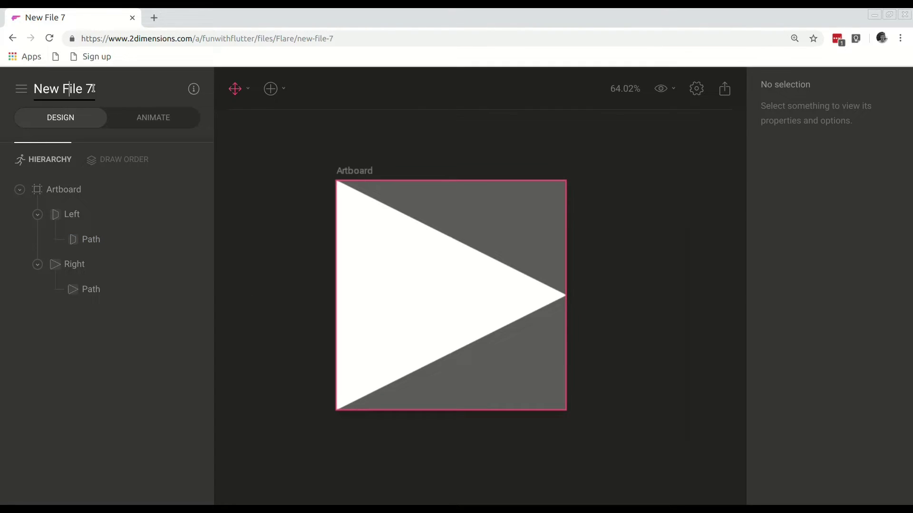
Rename the file as PlayPause Animation.
drag(92, 89, 24, 90)
text(Play Animation)
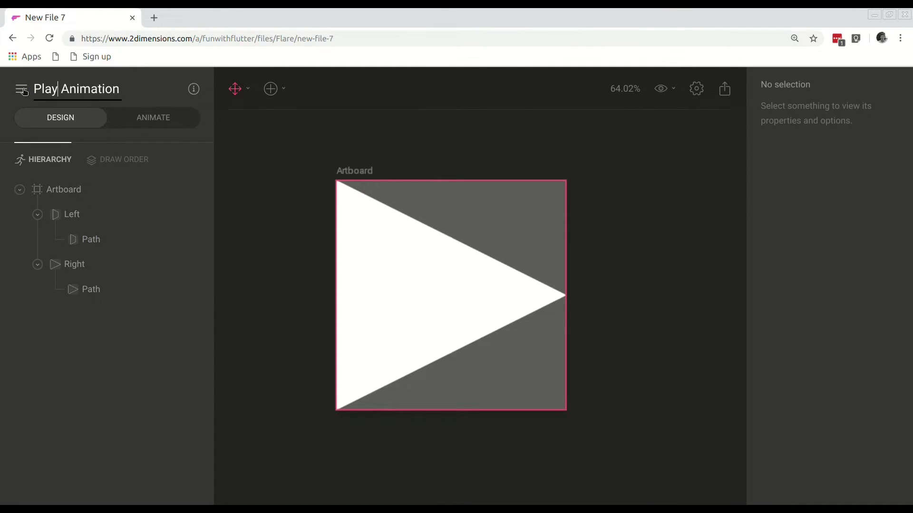
text(Pause)
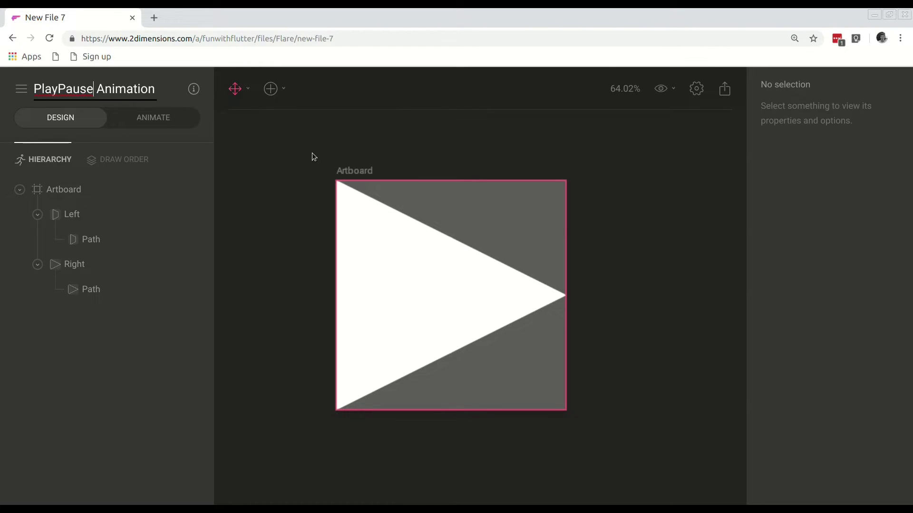
click(642, 133)
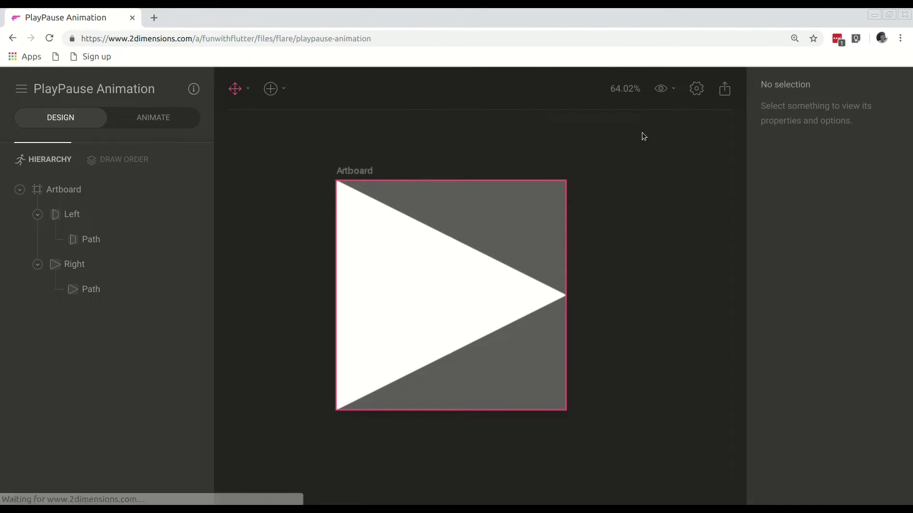
Export the file for the Flutter engine in Binary format.
click(725, 91)
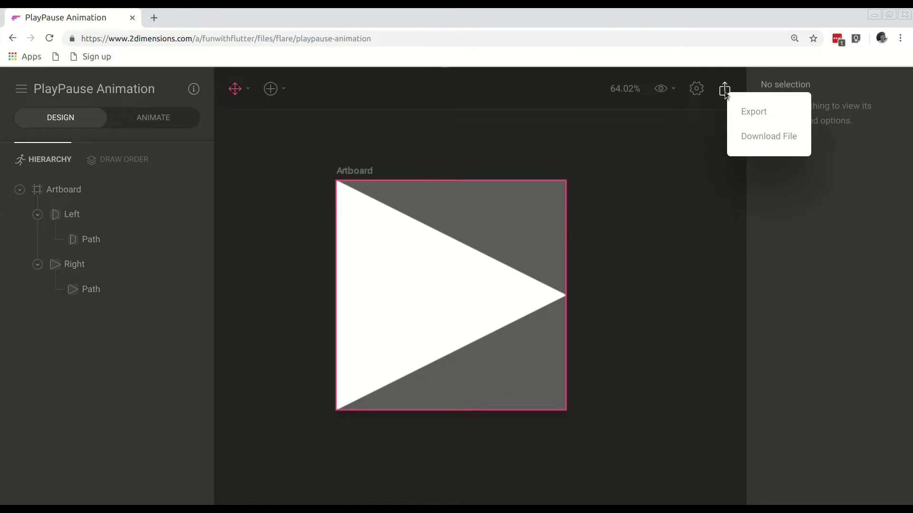
click(746, 113)
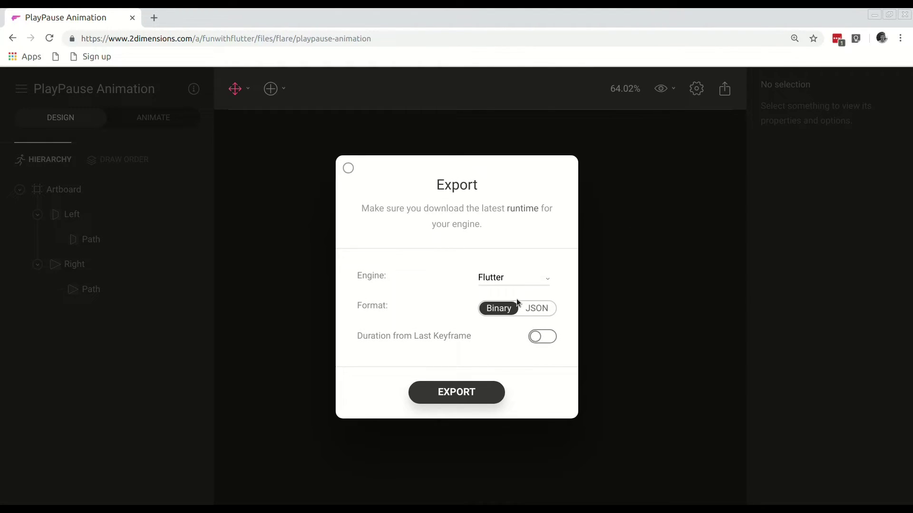
click(467, 393)
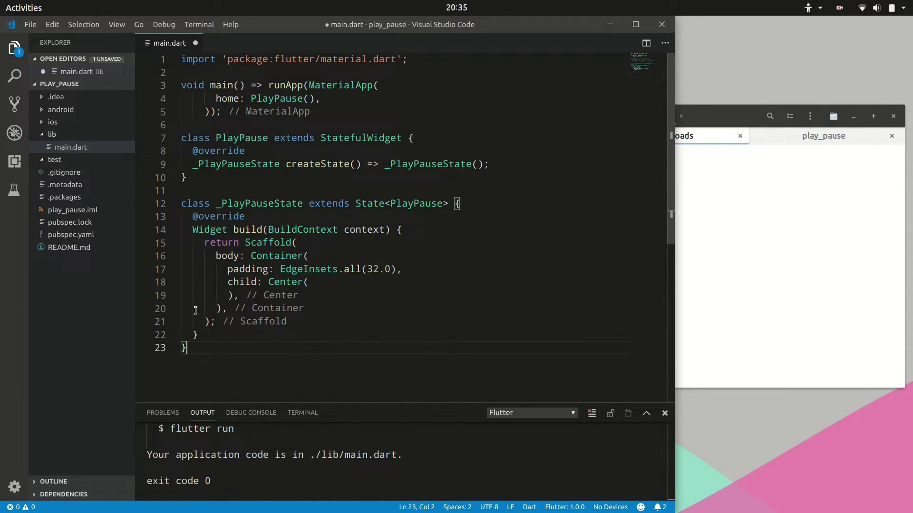
Switch to Visual Studio Code, create an assets folder in the play_pause project and add the exported PlayPause Animation.flr to it.
right_click(102, 300)
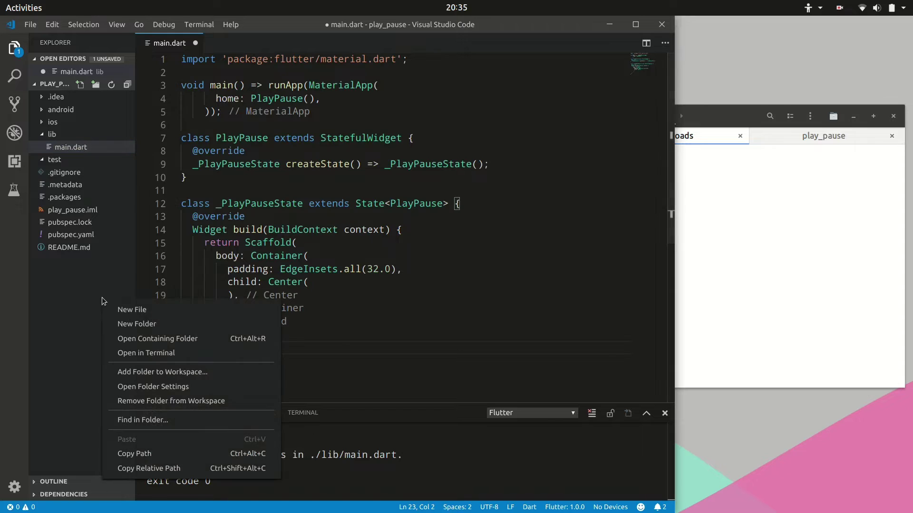
click(125, 324)
text(asset)
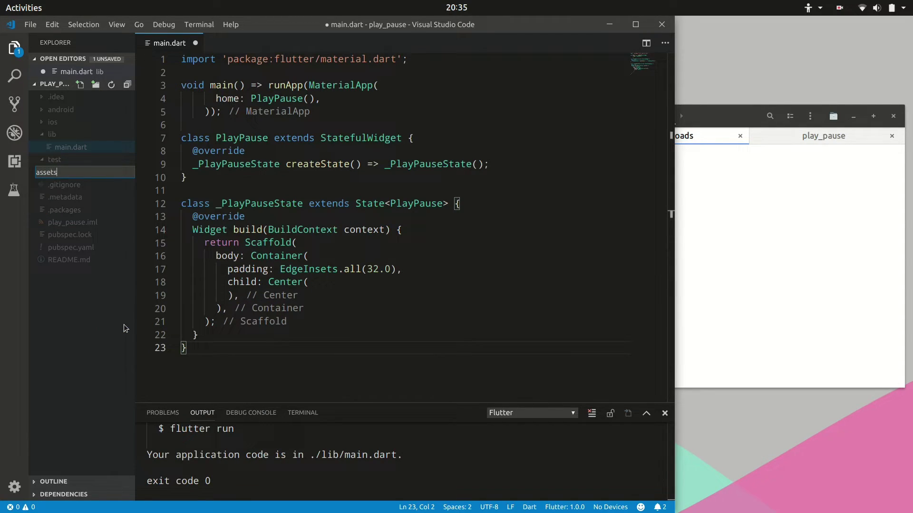
text(s)
key(Return)
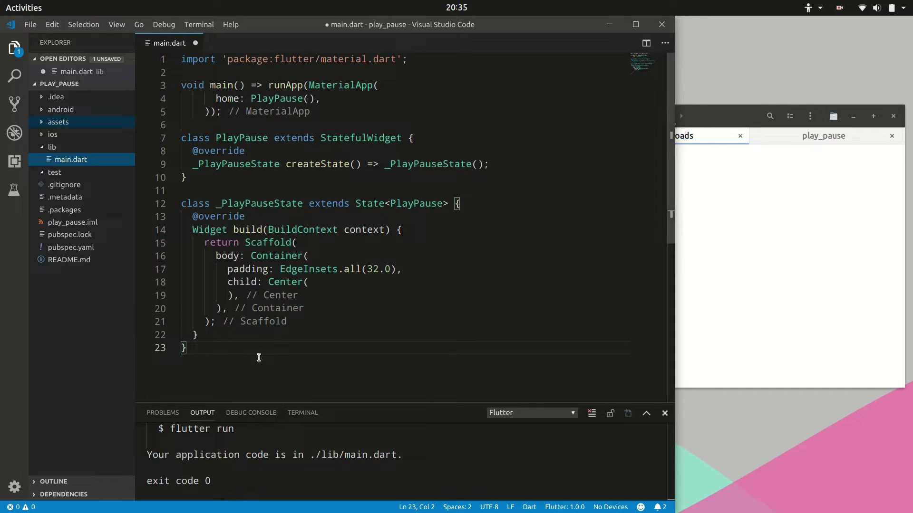
click(747, 236)
drag(617, 161, 90, 122)
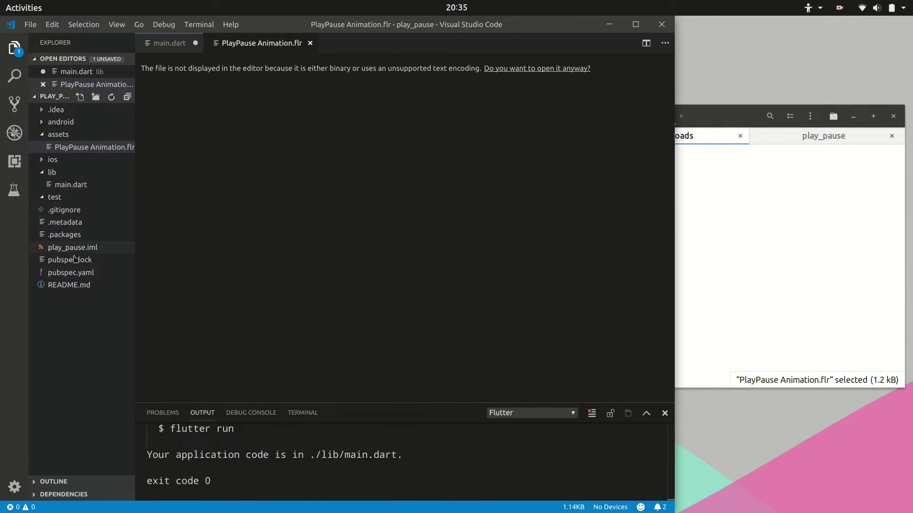
Uncomment the assets section in pubspec.yaml and list assets/PlayPause Animation.flr as its entry.
click(69, 273)
scroll(262, 313, down, 9)
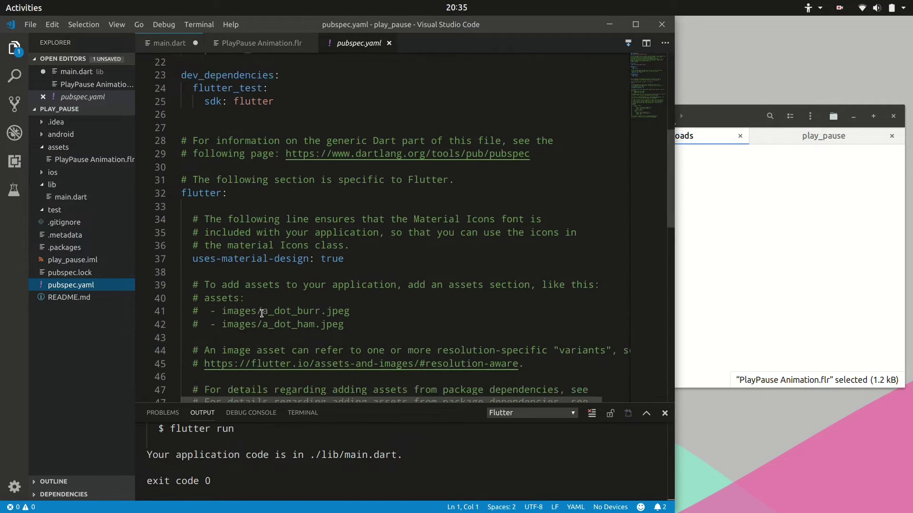
drag(358, 248, 217, 233)
key(ctrl+slash)
drag(345, 246, 211, 243)
text(assets/)
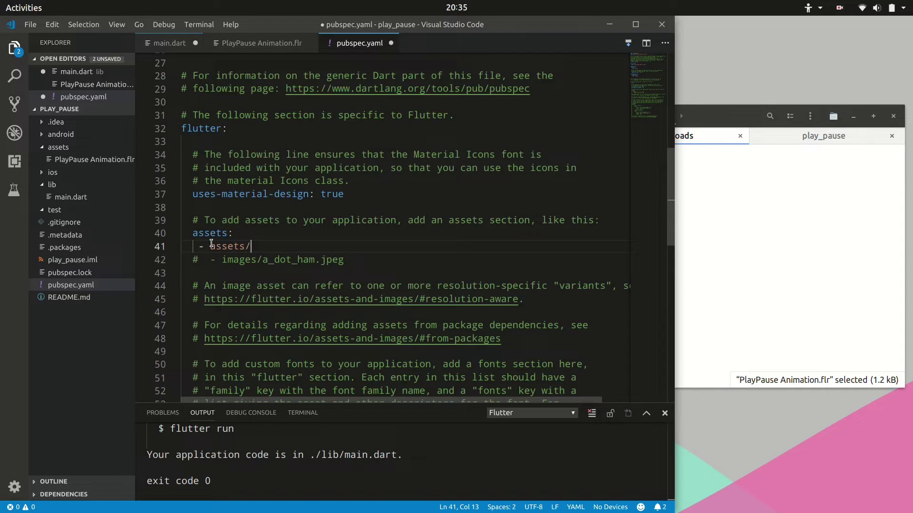
text(PlayPause Animation.flr)
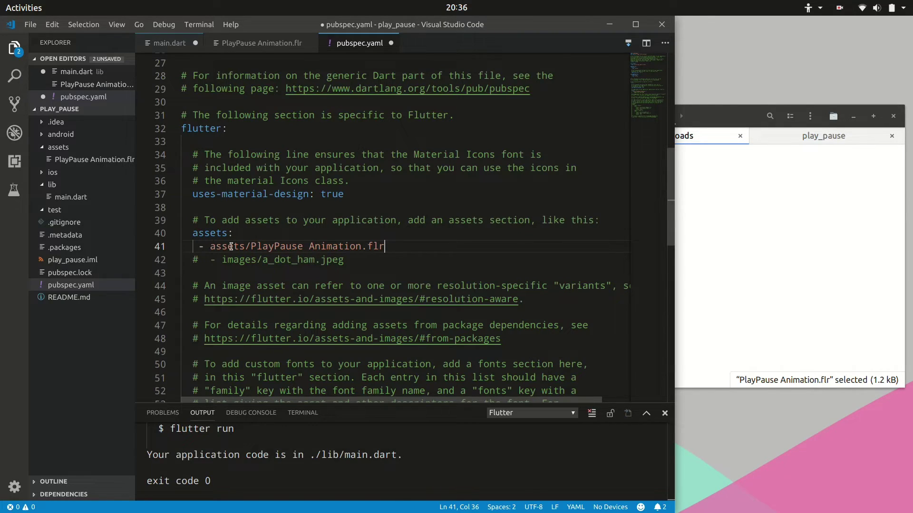
Rename the animation file in the assets folder to playpause.flr and update its pubspec.yaml entry to assets/playpause.flr.
right_click(88, 160)
click(114, 291)
text(playpause.flr)
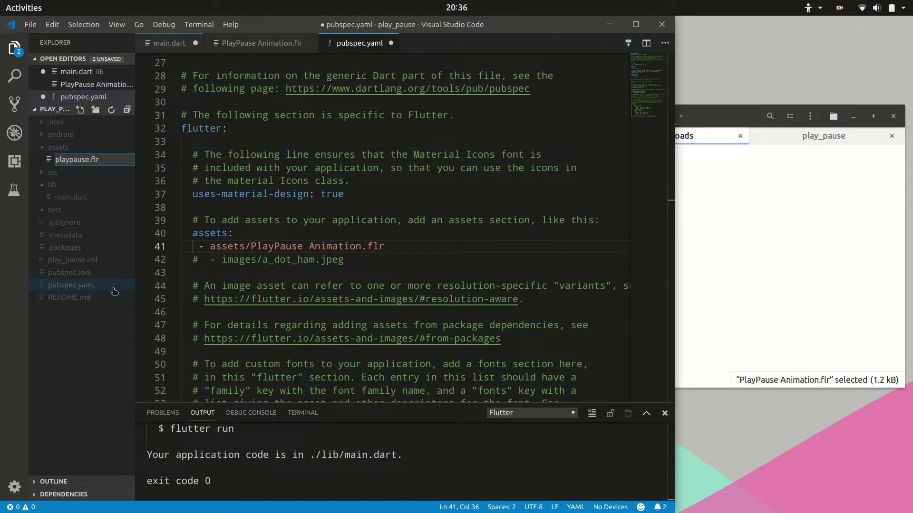
key(Return)
drag(362, 245, 251, 246)
text(playpause)
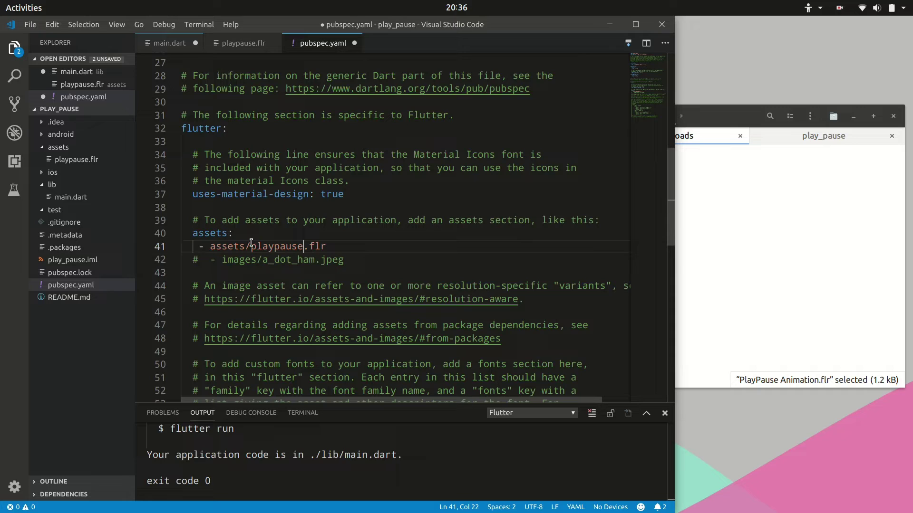
Add flare_flutter: ^1.0.7 under dependencies below the Flutter SDK entry and save pubspec.yaml.
scroll(266, 172, up, 8)
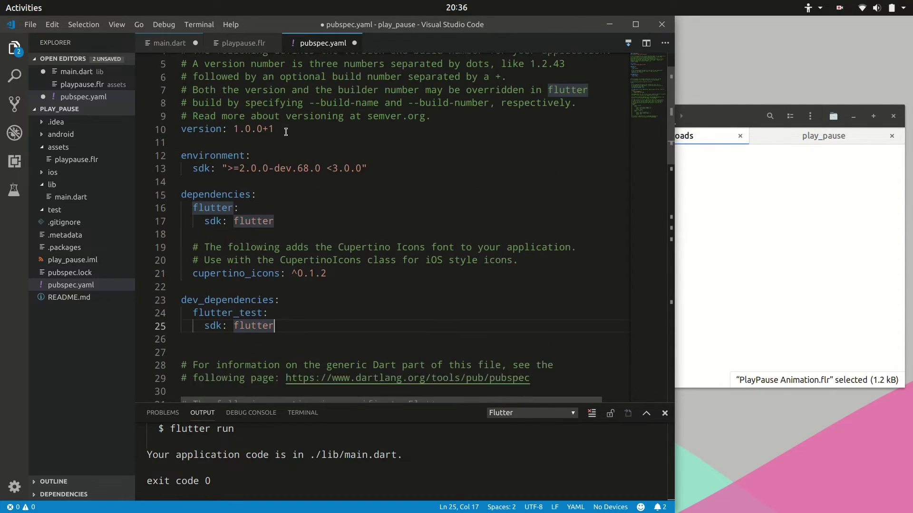
click(275, 230)
key(Return)
key(BackSpace)
text(flare_flutter: ^)
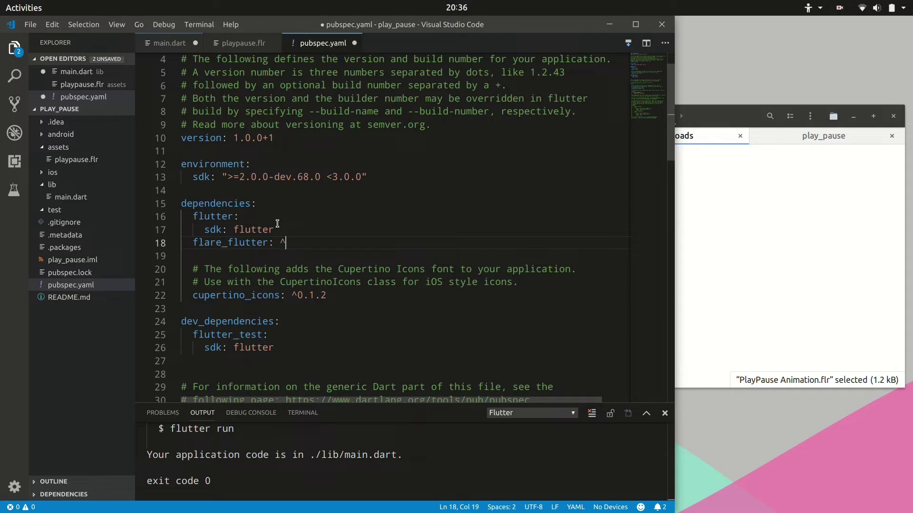
key(ctrl+s)
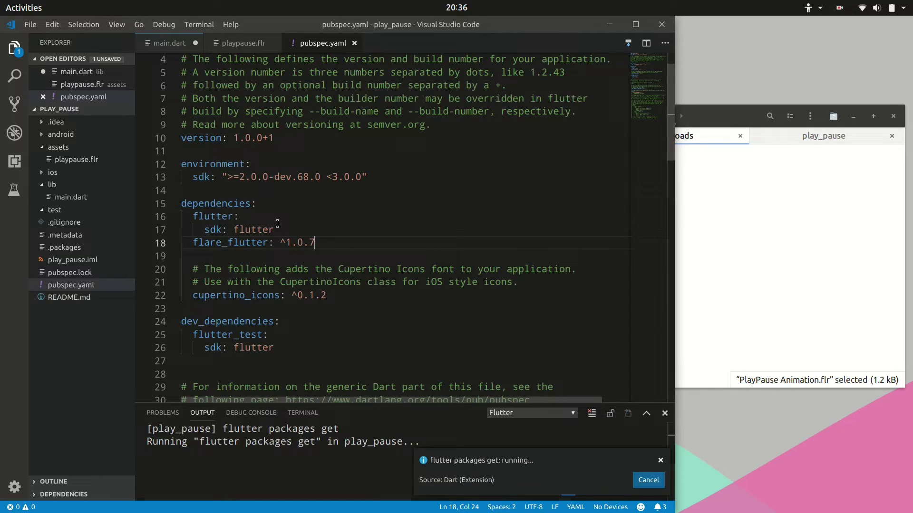
In main.dart, give the Center widget a Text child reading 'Hello' and save the file.
click(167, 42)
click(292, 198)
click(318, 282)
key(Return)
text(Tex)
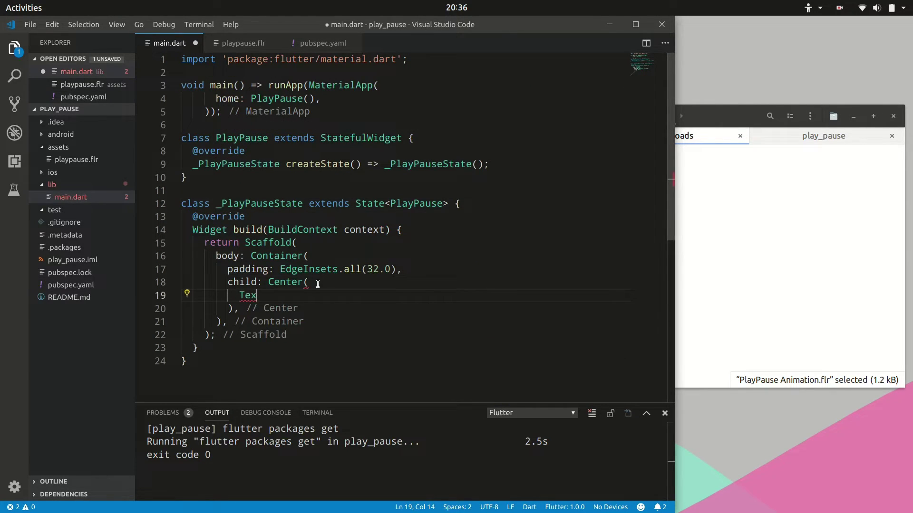
key(BackSpace)
text(ch)
key(Return)
text(Text,)
key(Return)
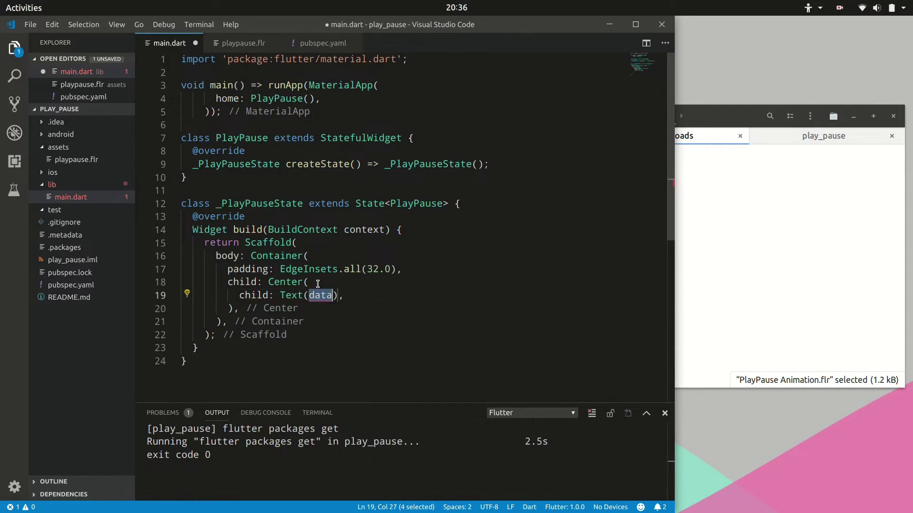
text('Hello)
key(ctrl+s)
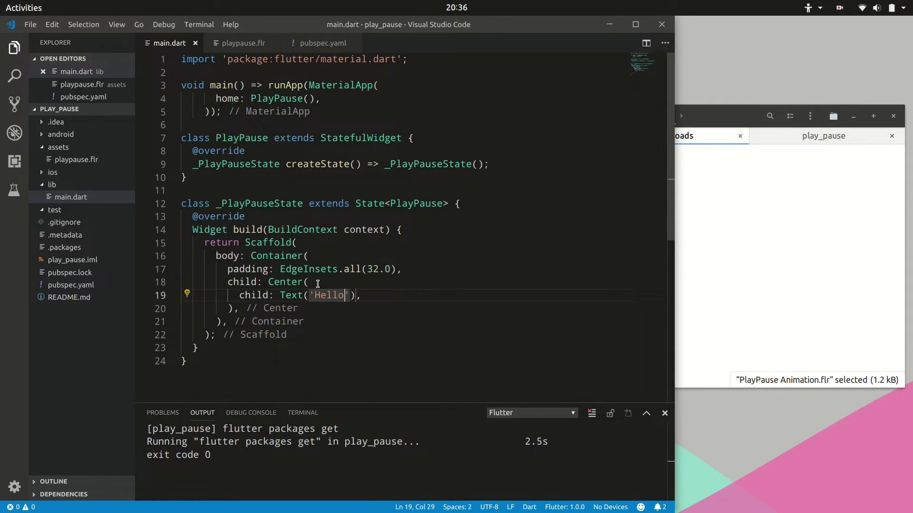
Start debugging the app on an Android emulator.
key(F5)
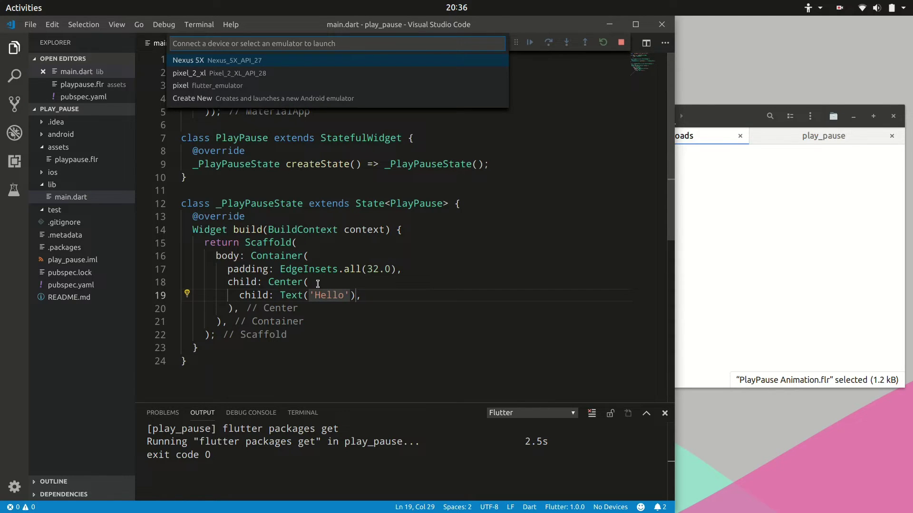
key(Return)
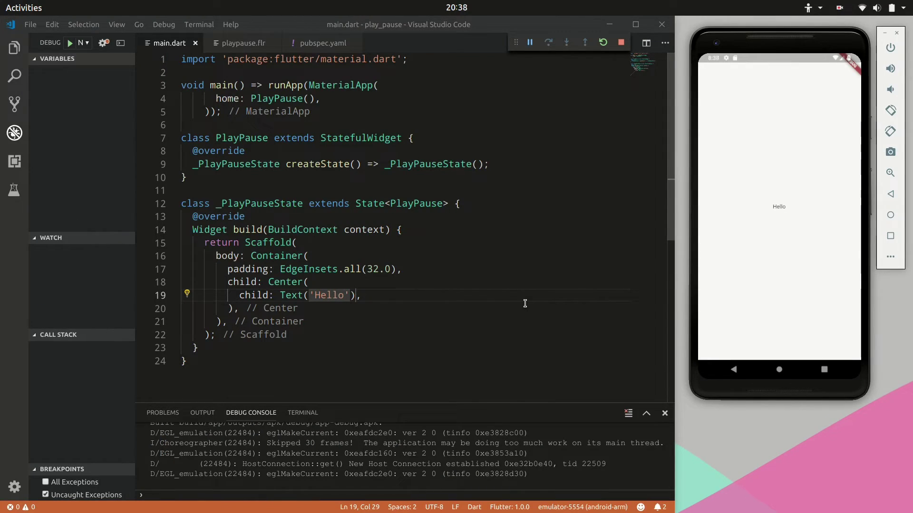
Replace the Center's Text child with a FlareActor that loads "assets/playpause.flr".
drag(378, 295, 275, 294)
text(FlareActor)
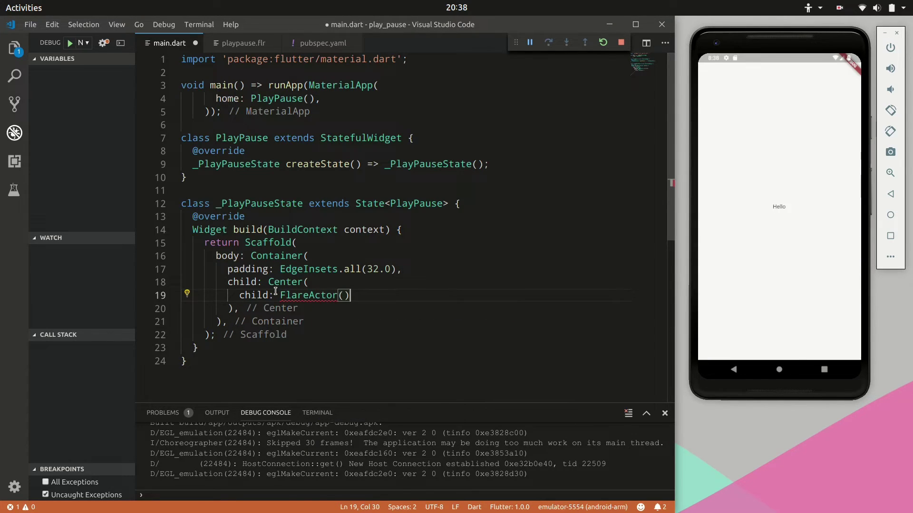
click(188, 294)
click(343, 295)
text(")
key(ctrl+shift+e)
text(asset)
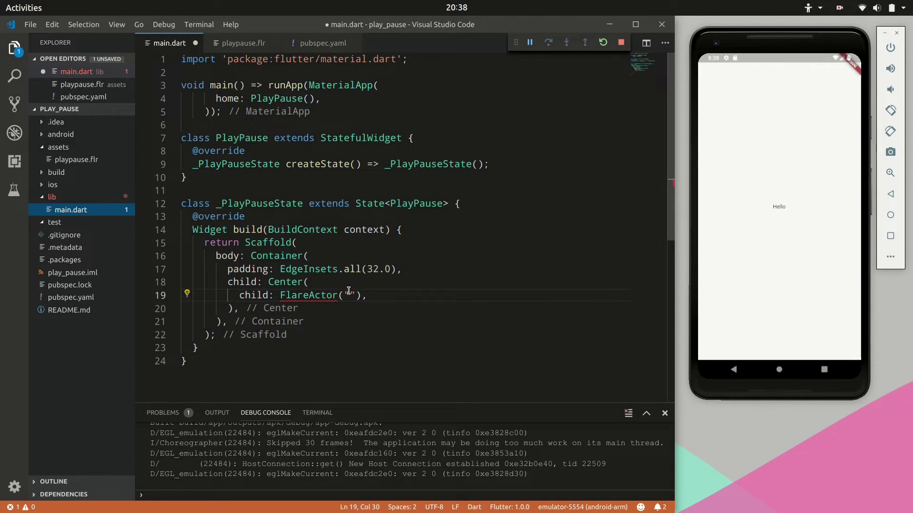
text(s/playpau)
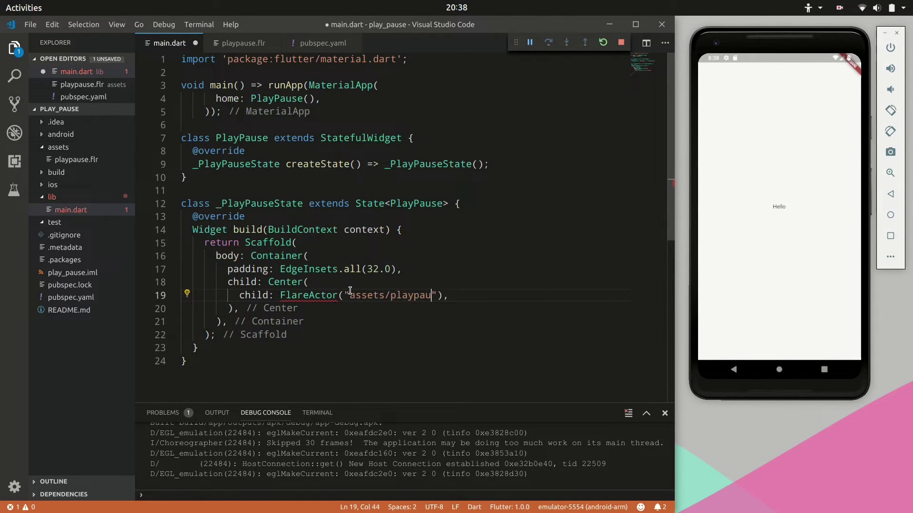
click(187, 293)
Import package:flare_flutter/flare_actor.dart below the material.dart import.
click(420, 63)
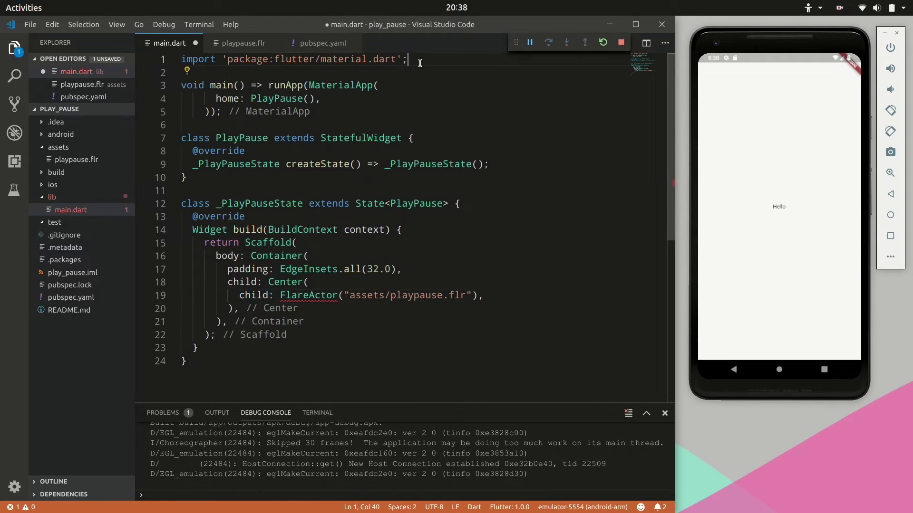
key(Return)
text(import 'flare_flut';)
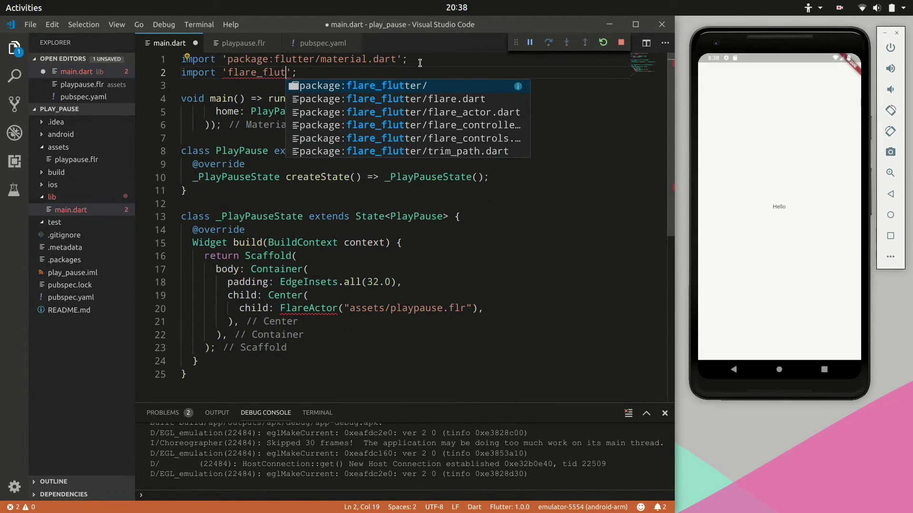
key(Down)
key(Down)
key(Return)
Put the FlareActor's arguments on separate lines and add alignment: Alignment.center after the asset path.
click(471, 306)
text(,)
key(Return)
key(Return)
key(ctrl+space)
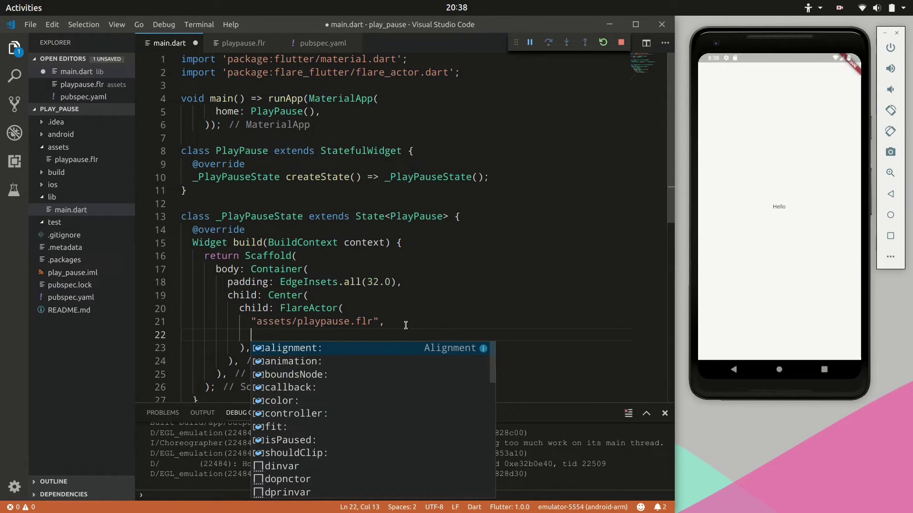
key(Return)
text(Alignement.c)
key(BackSpace)
key(BackSpace)
key(BackSpace)
key(BackSpace)
key(BackSpace)
key(BackSpace)
key(BackSpace)
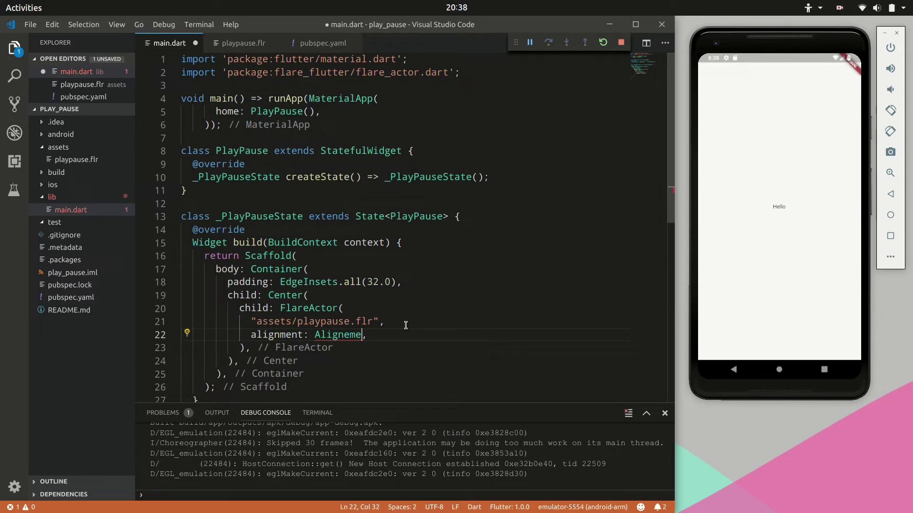
text(ment.ce)
key(Return)
Add fit: BoxFit.contain to the FlareActor and save main.dart to hot reload the app.
key(Return)
text(fi)
key(Return)
text(BoxF)
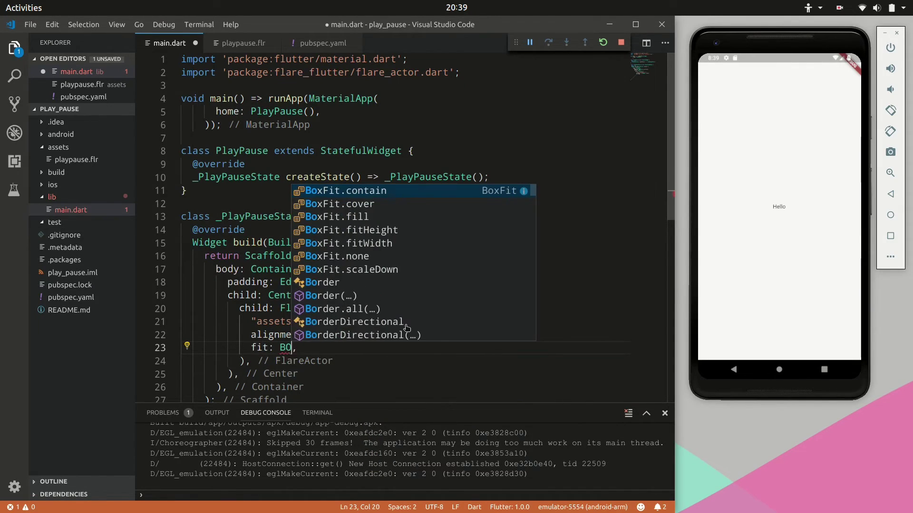
key(Return)
key(ctrl+s)
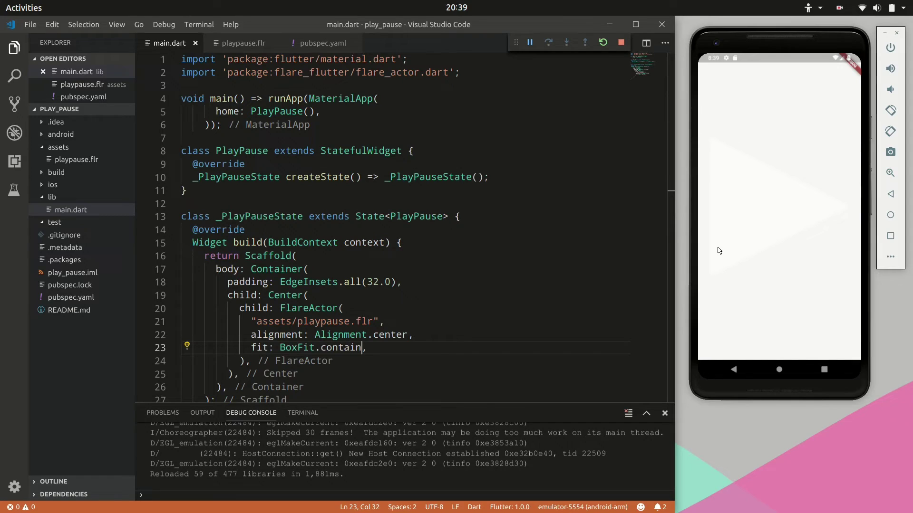
Add color: Colors.red to the FlareActor and save main.dart to hot reload the app.
key(Return)
text(co)
key(Return)
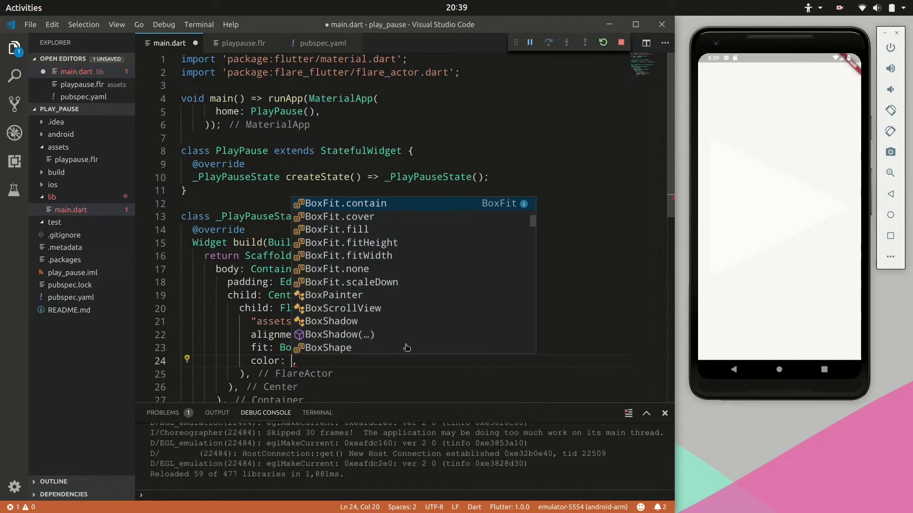
text(Color.r)
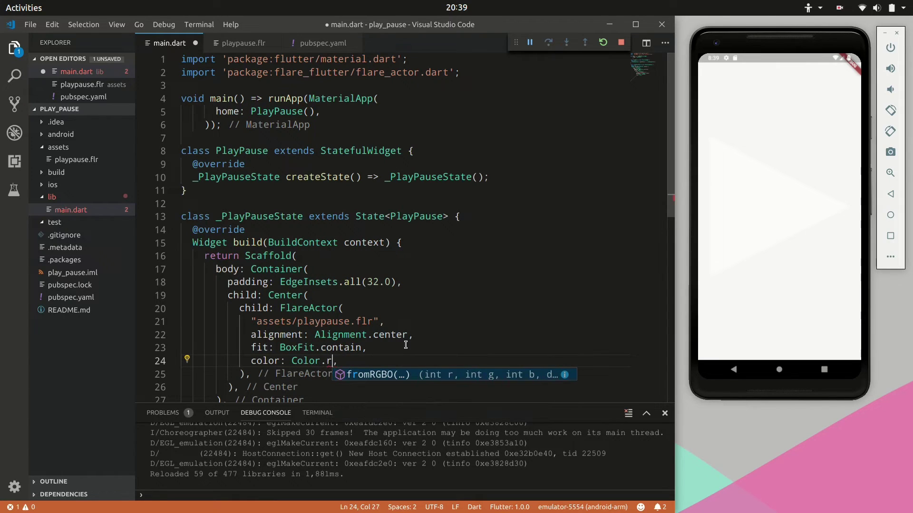
key(BackSpace)
key(BackSpace)
key(BackSpace)
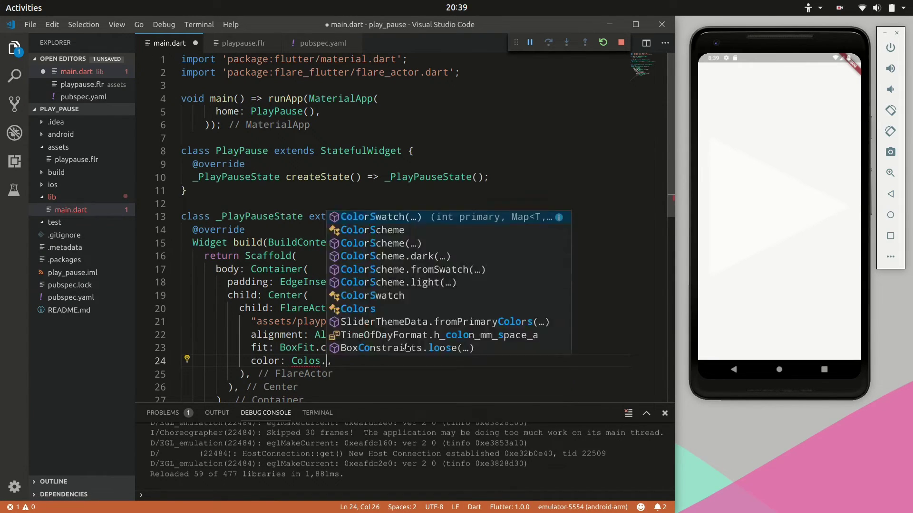
text(s.r)
key(BackSpace)
key(BackSpace)
key(BackSpace)
text(rs.red)
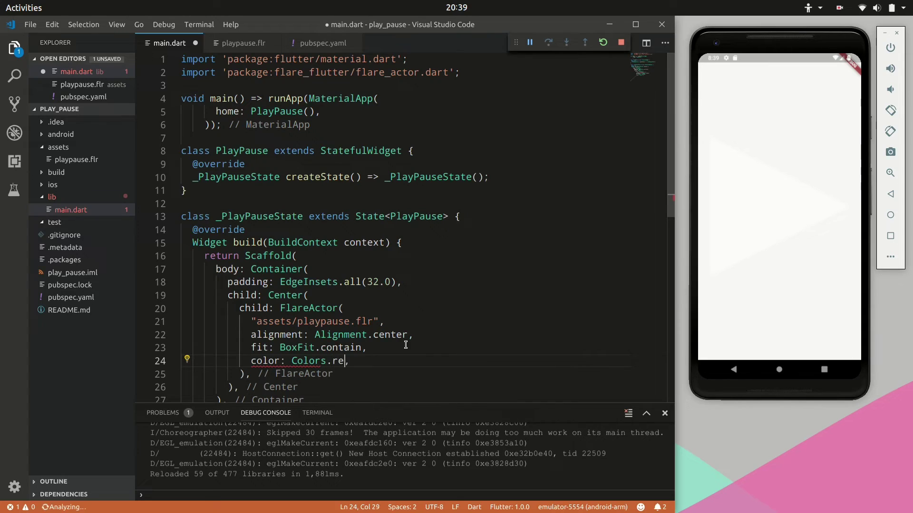
key(Return)
key(ctrl+s)
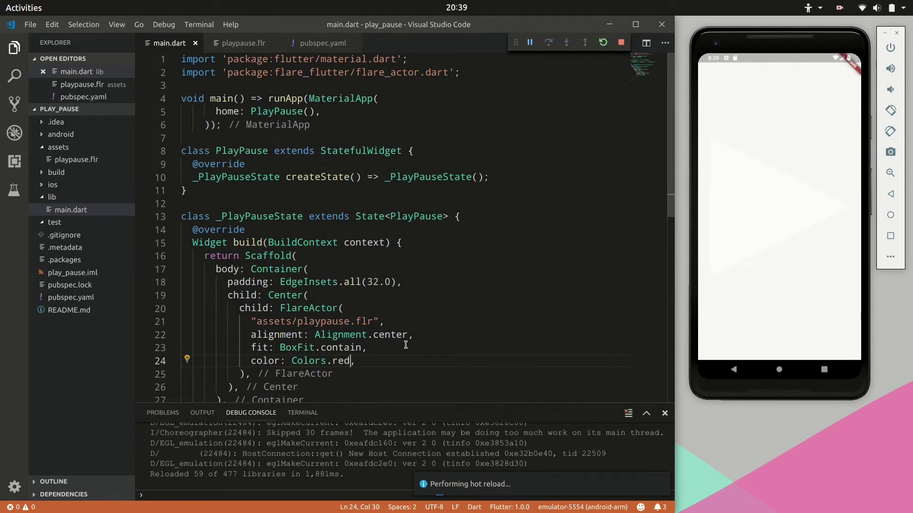